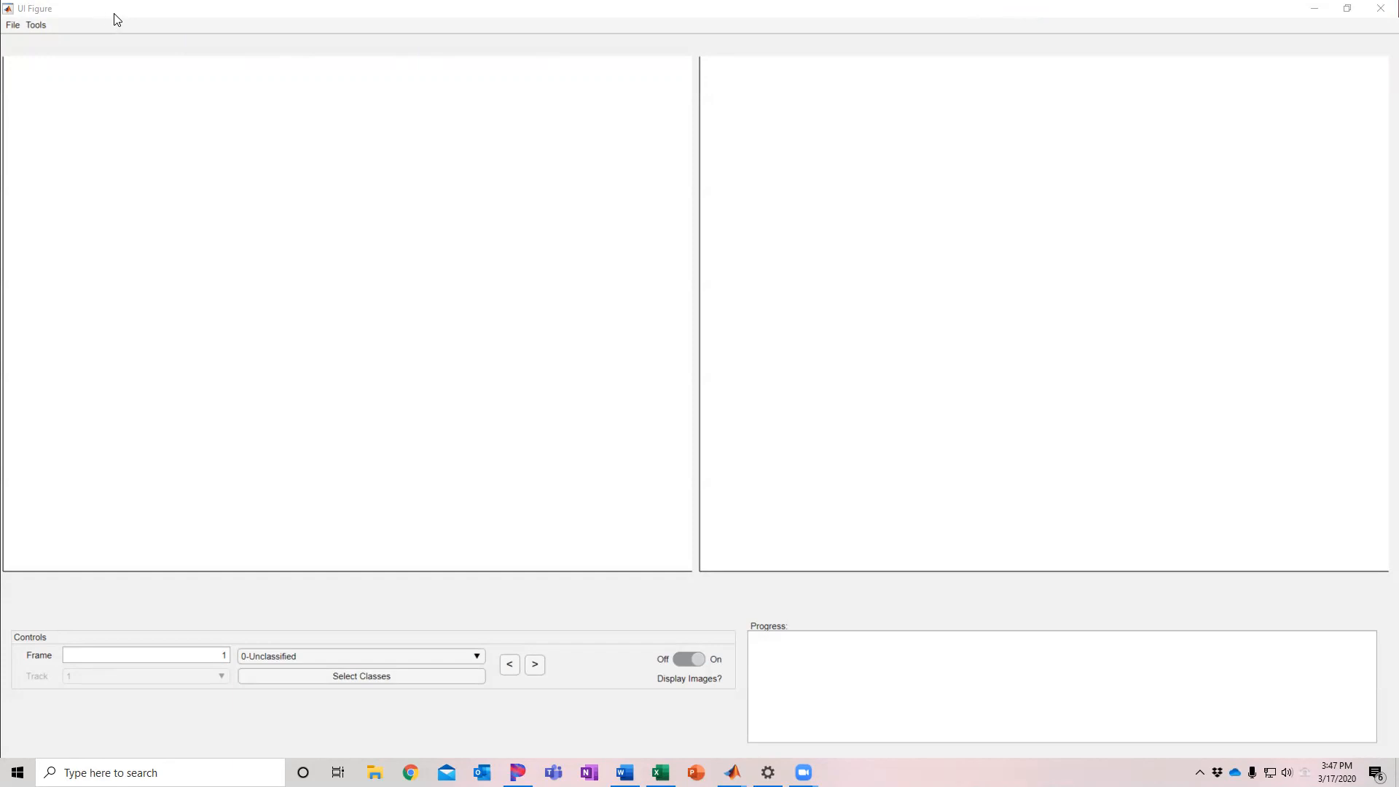
Step: Start making 3D tracks and choose the xVid2_Cam1 and xVid2_Cam4 files from Example Data > 3D Track Data > 2D Detections as detections files
click(11, 27)
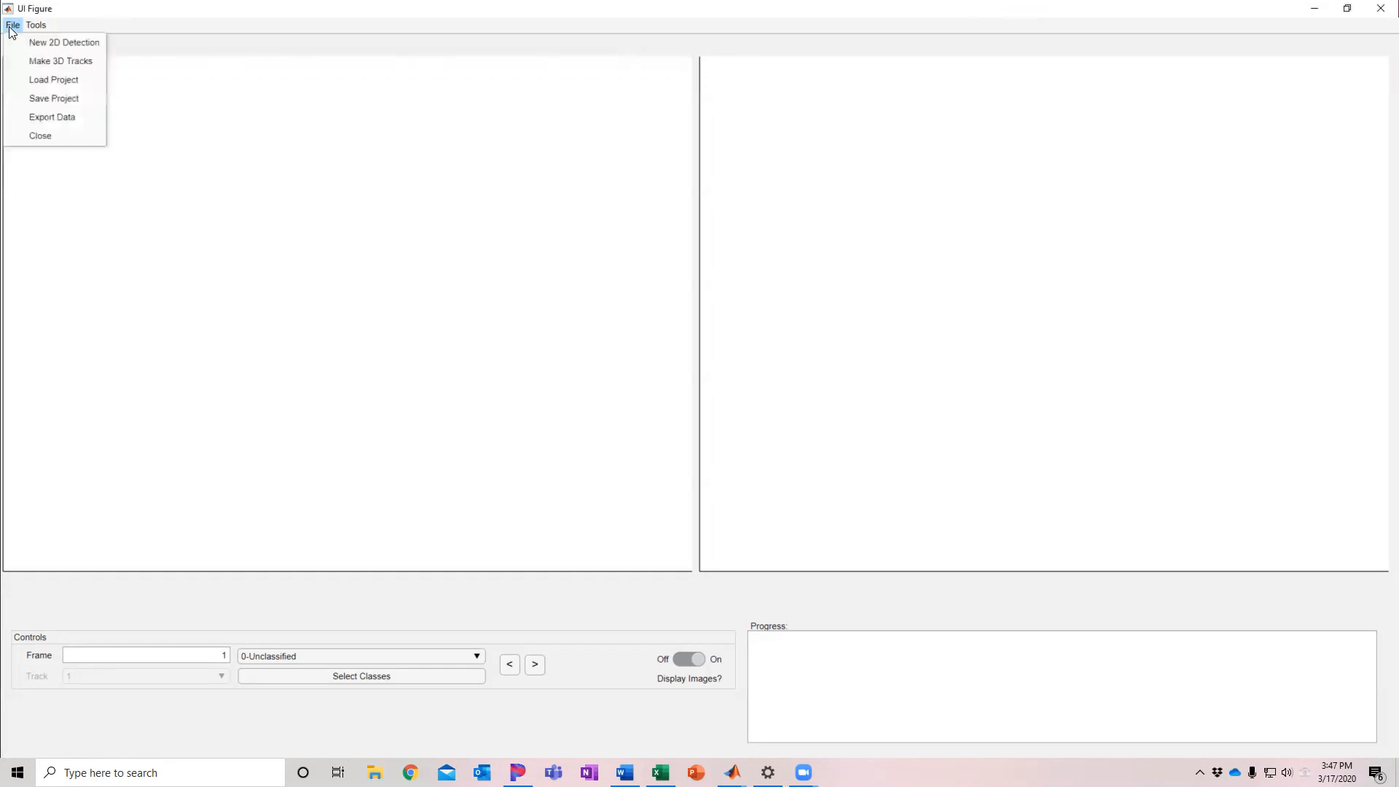
click(70, 61)
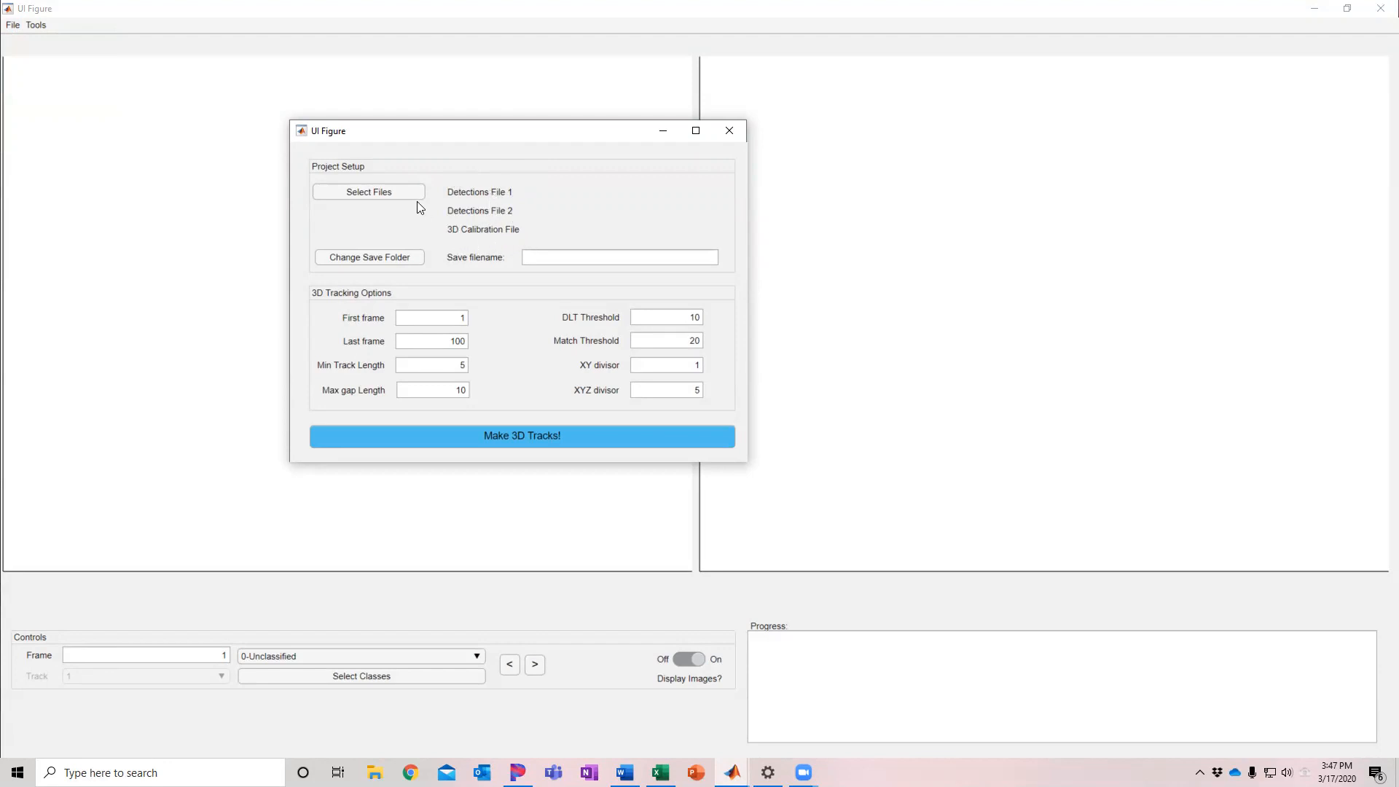
click(370, 192)
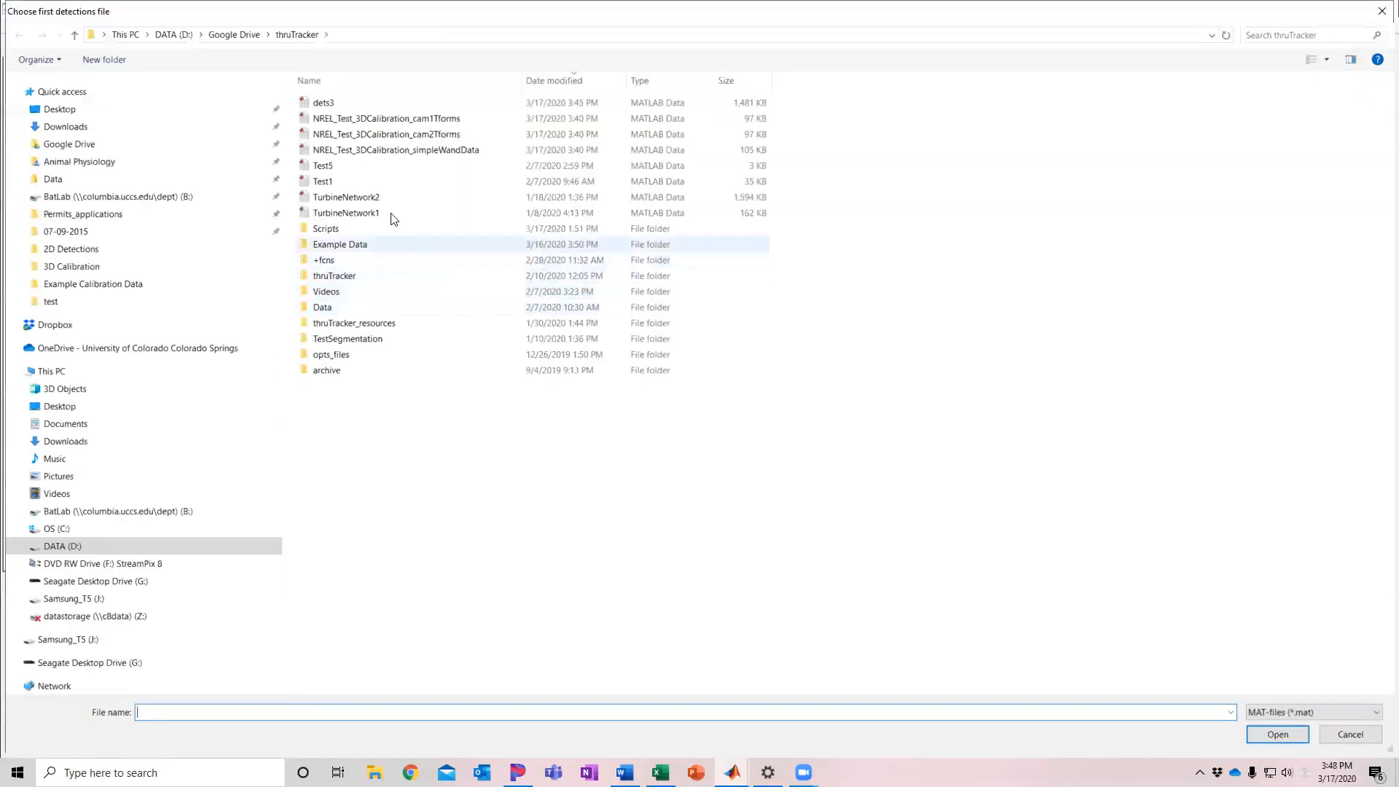
double_click(353, 246)
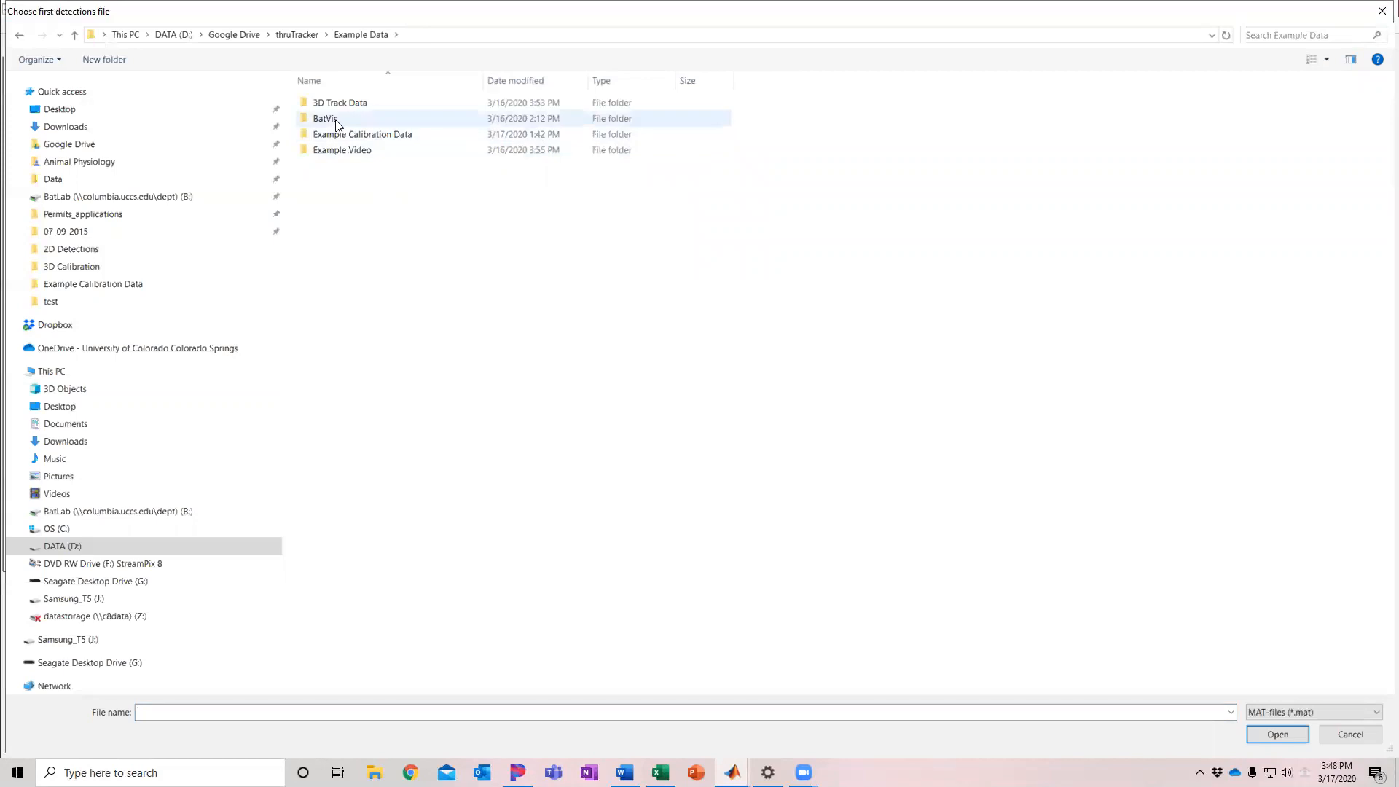
double_click(351, 108)
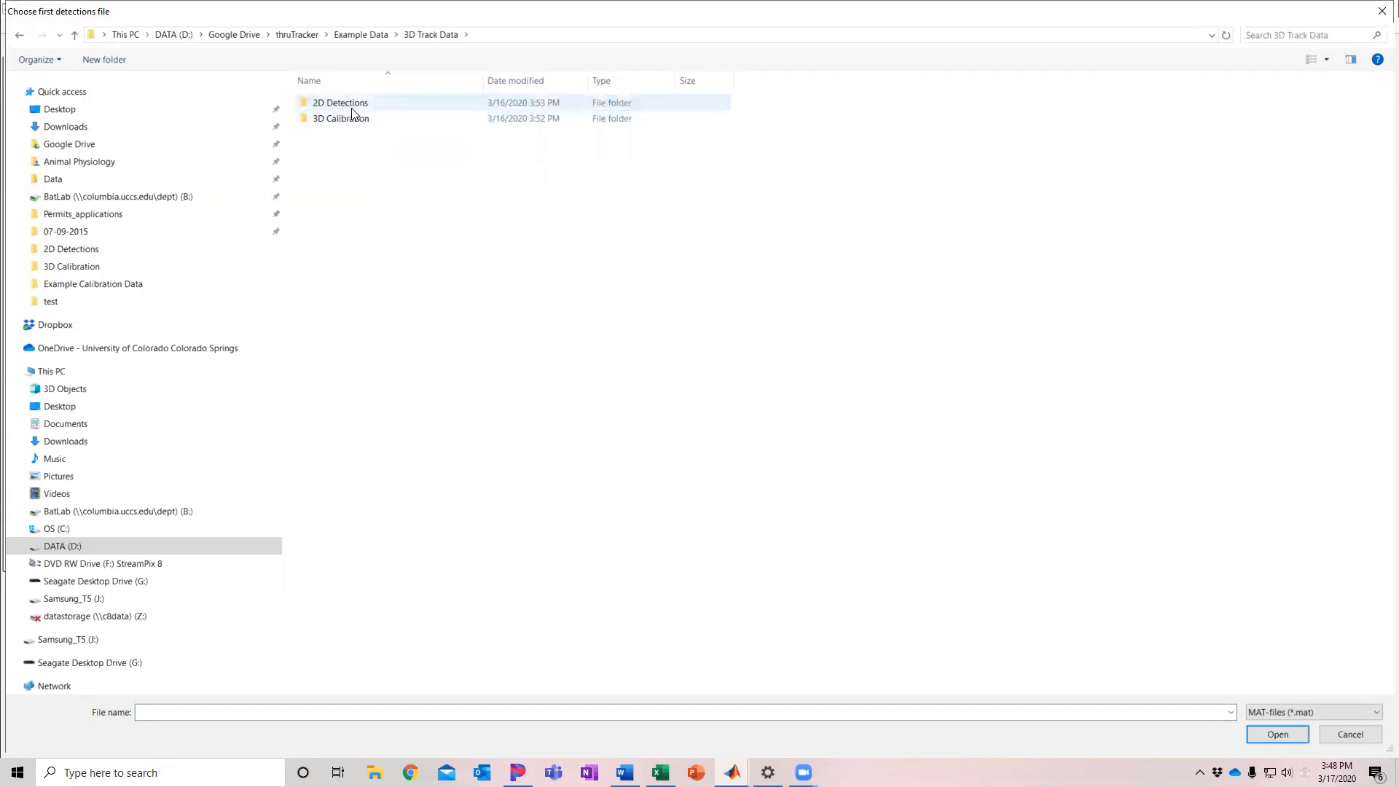
double_click(349, 104)
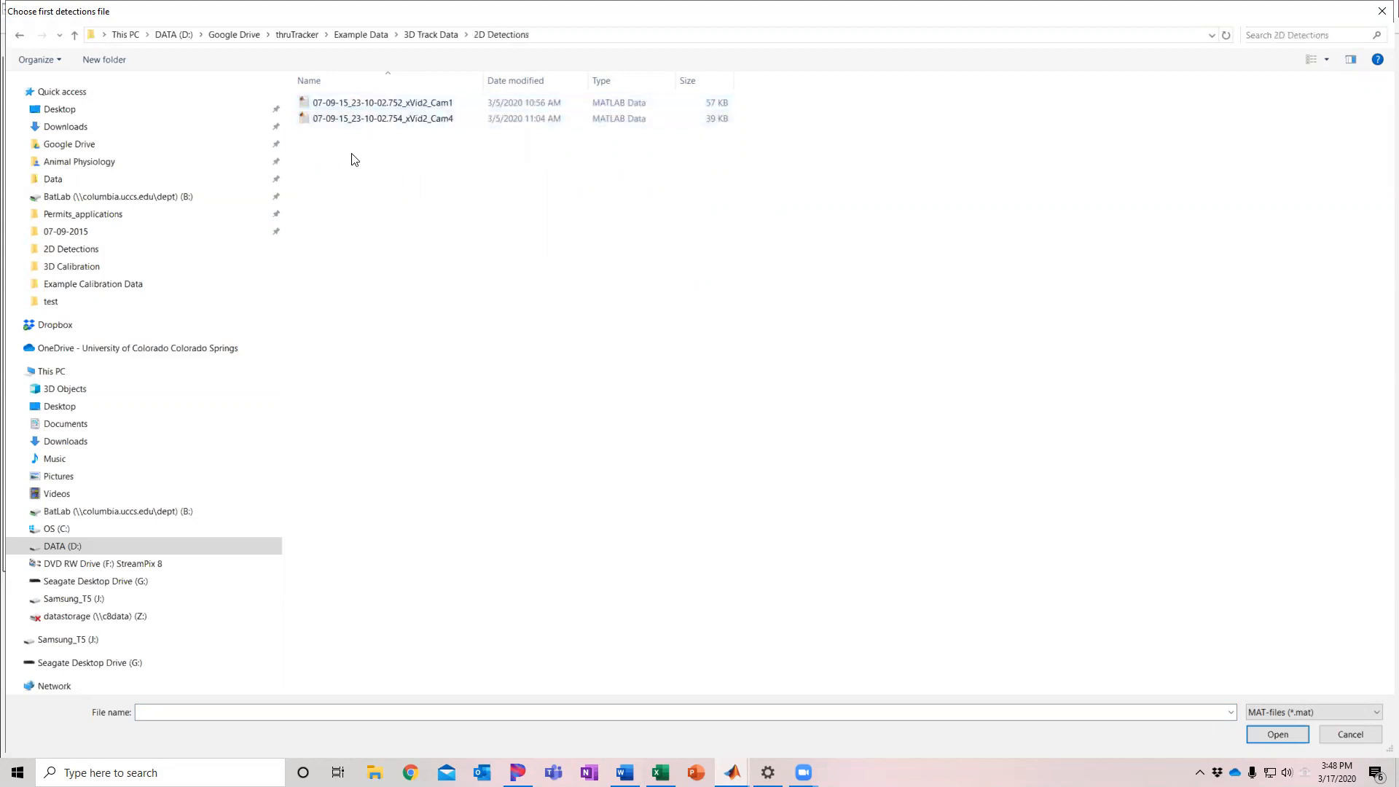
click(442, 108)
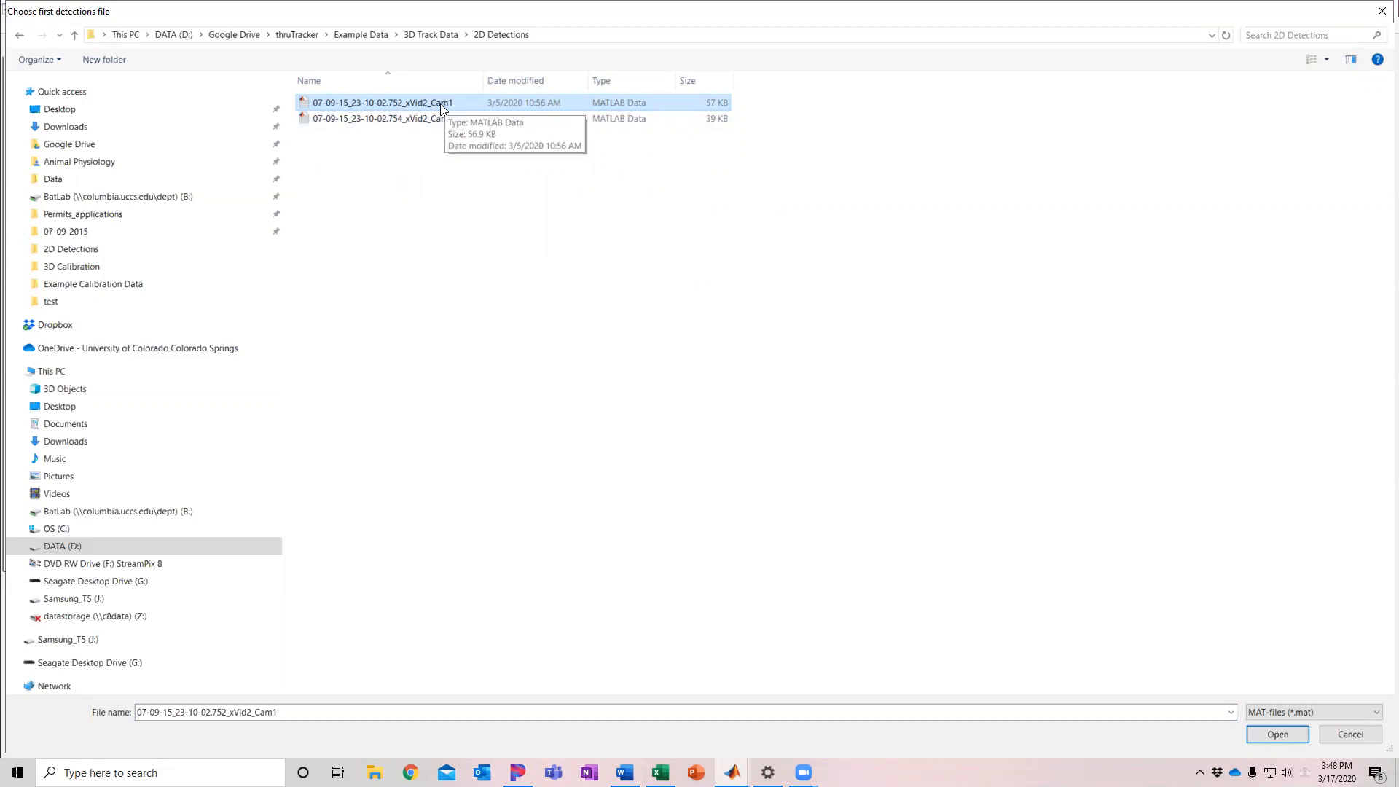
double_click(435, 104)
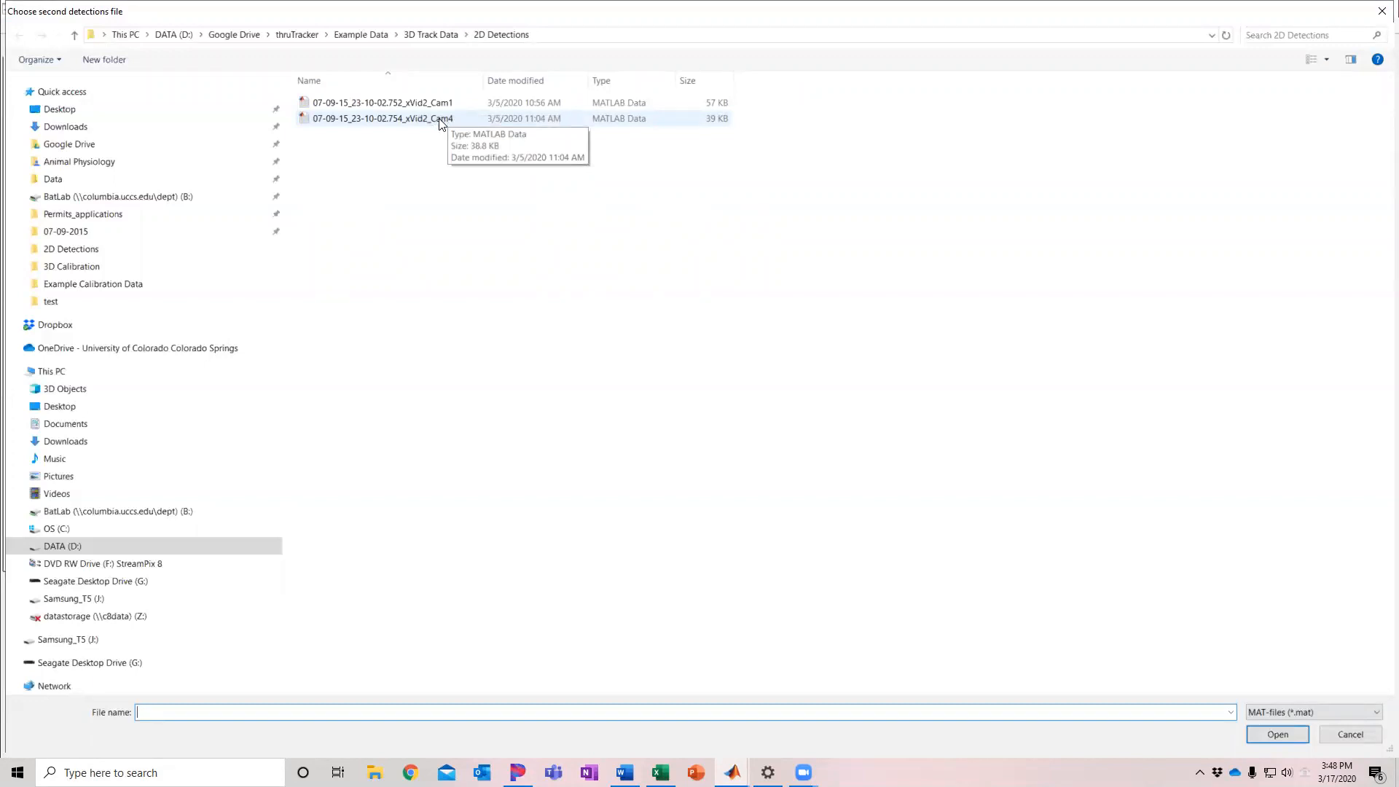
double_click(440, 124)
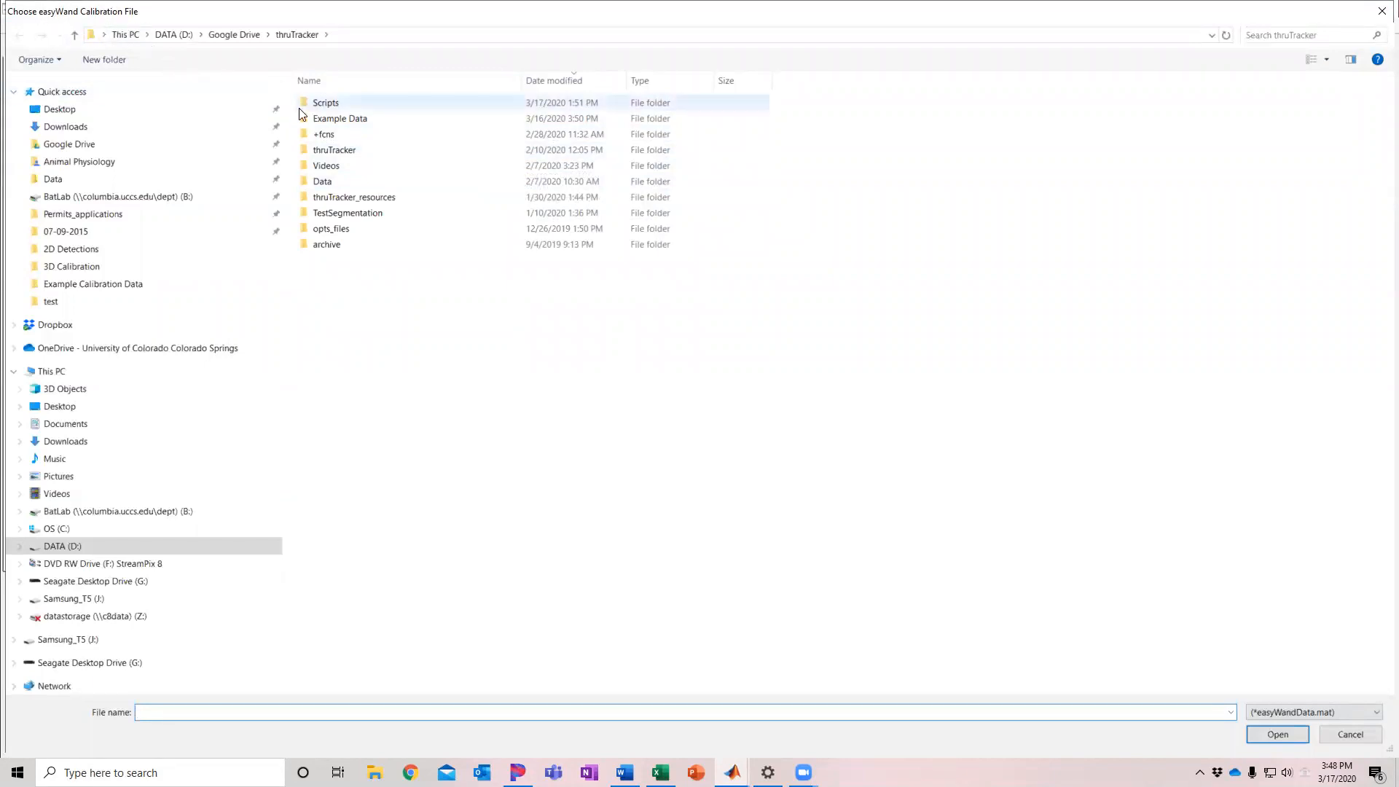
Step: Choose Cam1-Cam4_Calibration07092015_easyWandData from Example Data > 3D Track Data > 3D Calibration as the calibration file
double_click(339, 120)
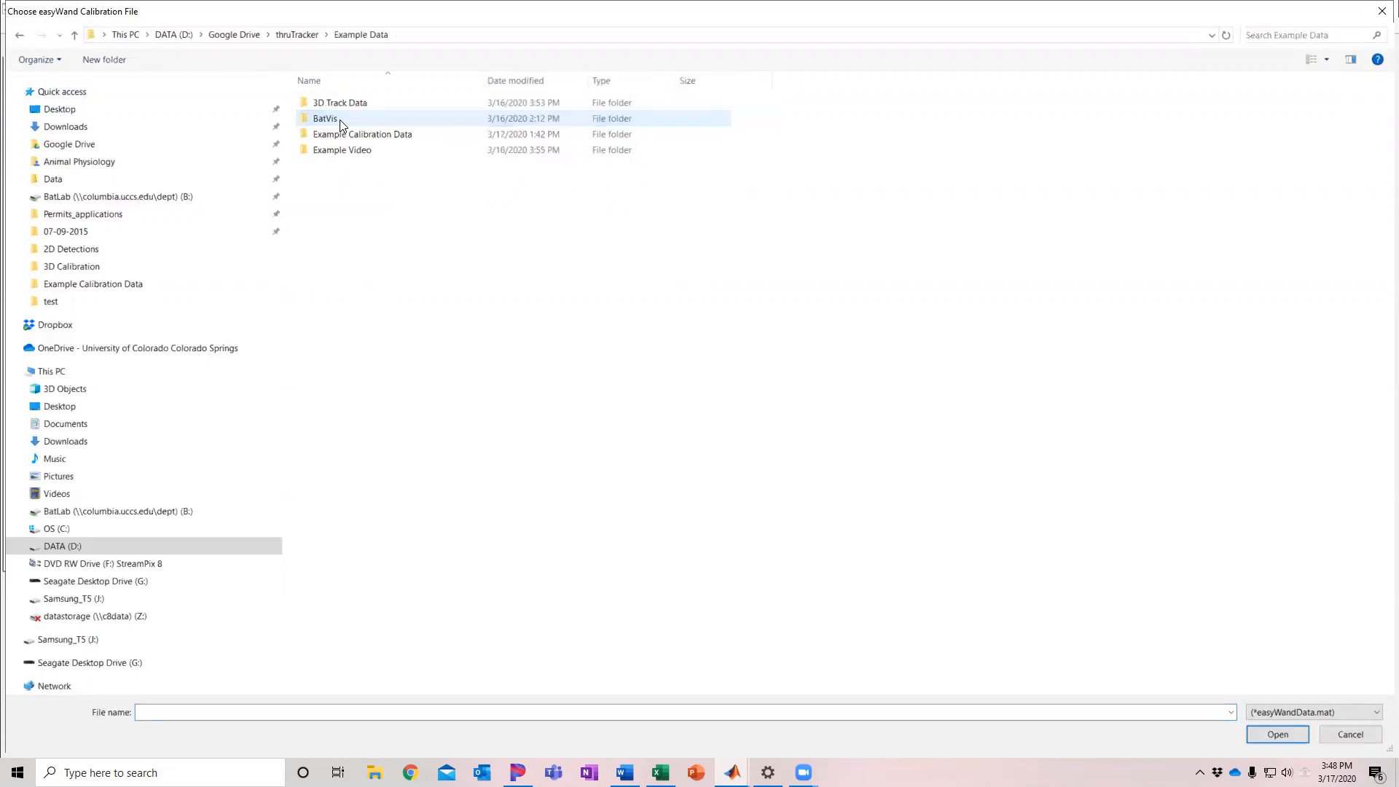
double_click(348, 104)
click(351, 120)
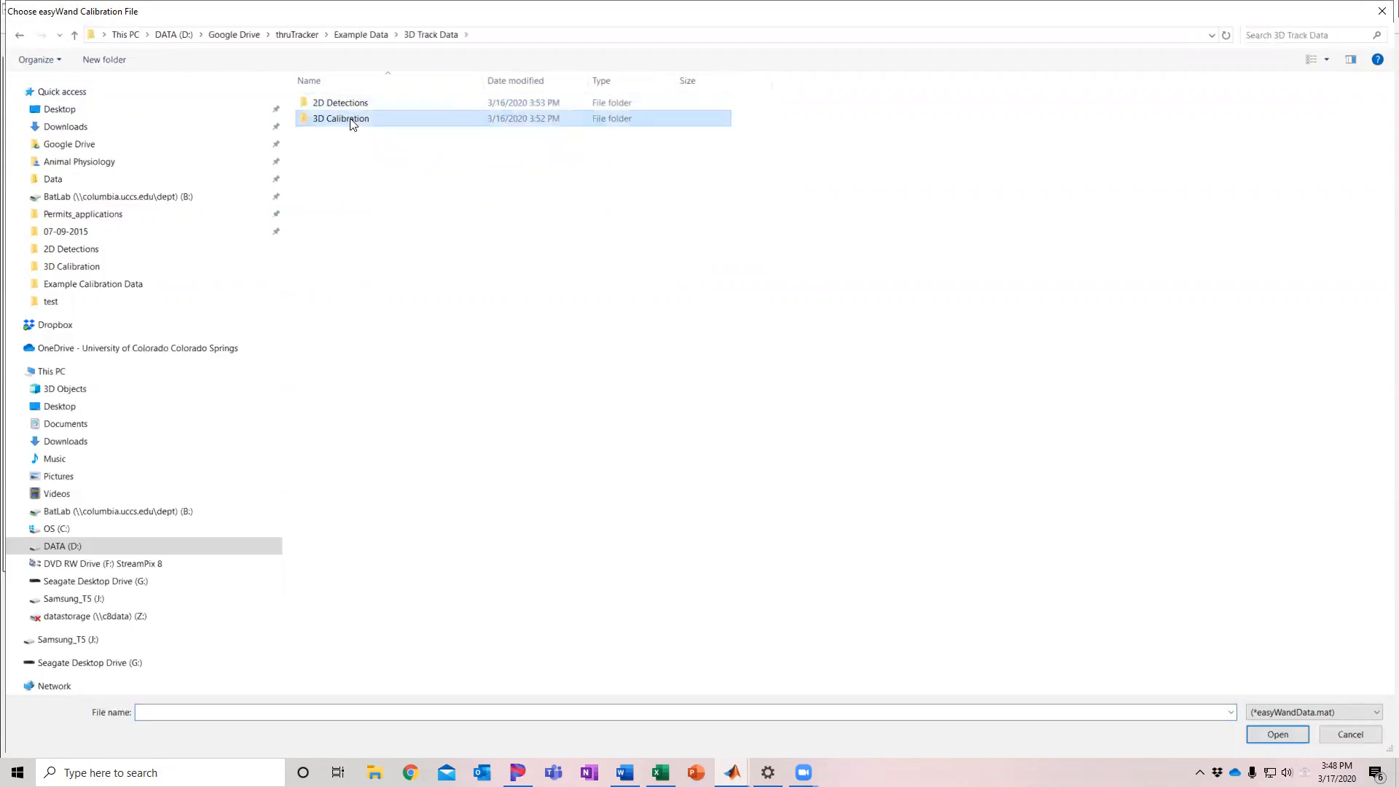
double_click(350, 120)
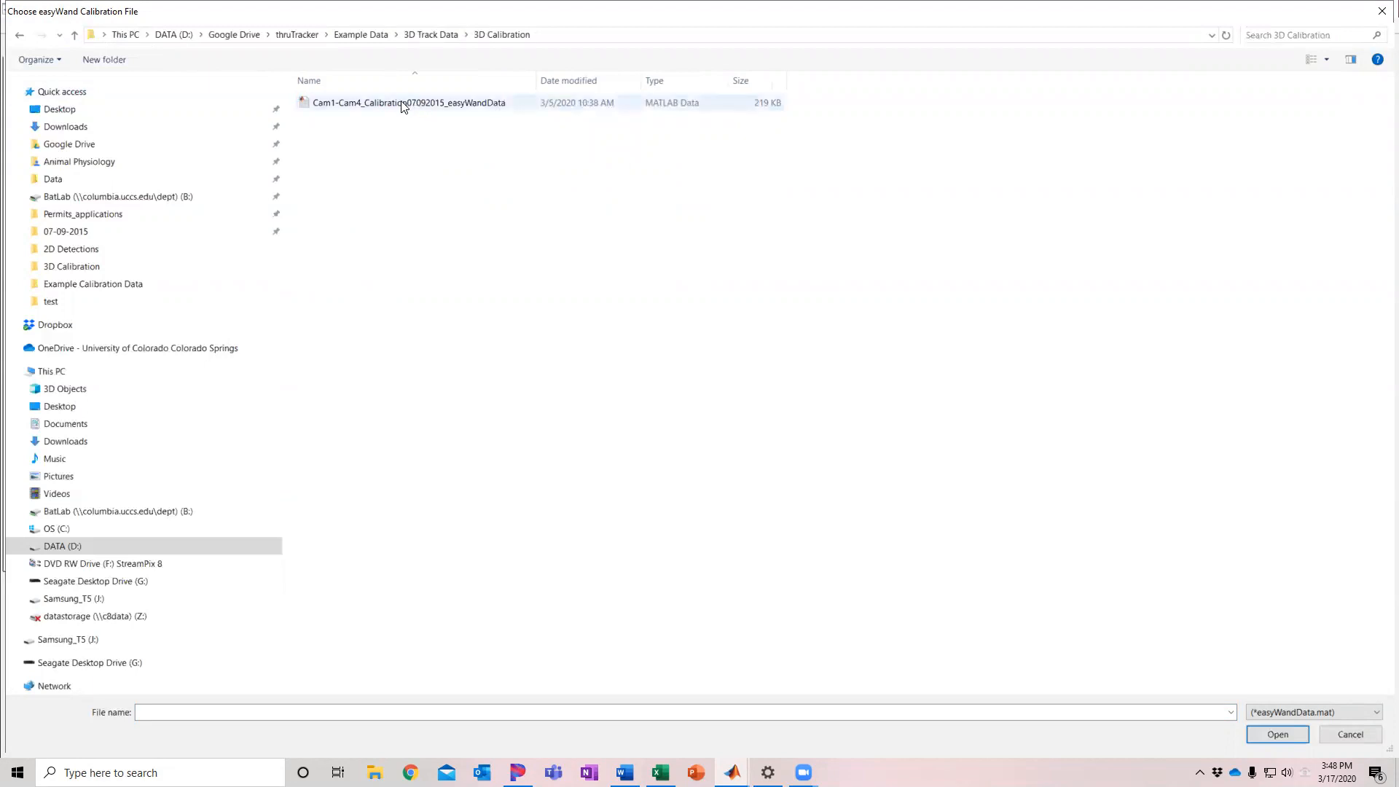
double_click(459, 102)
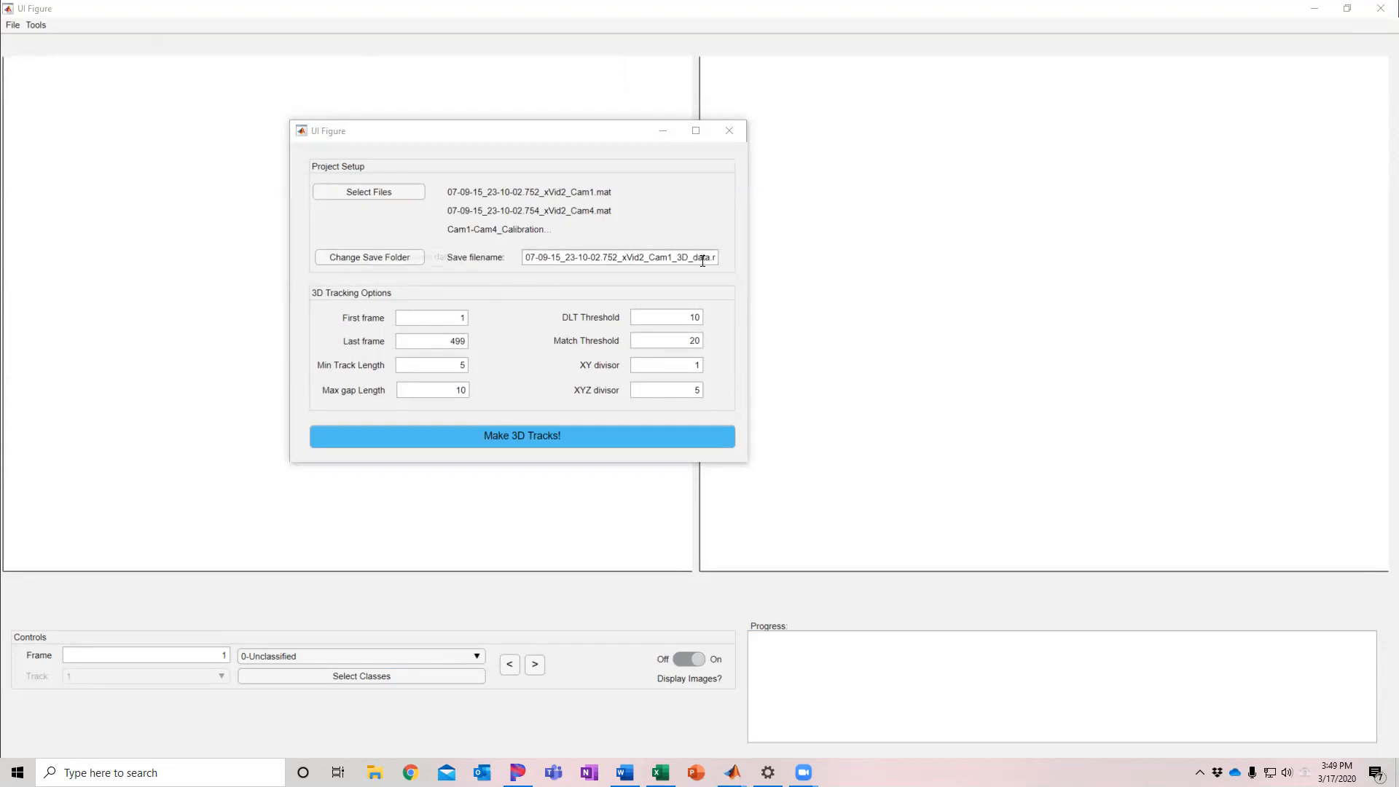
Step: Remove "_Cam1" from the save filename so it reads 07-09-15_23-10-02.752_xVid2_3D_data.mat
drag(711, 259, 723, 259)
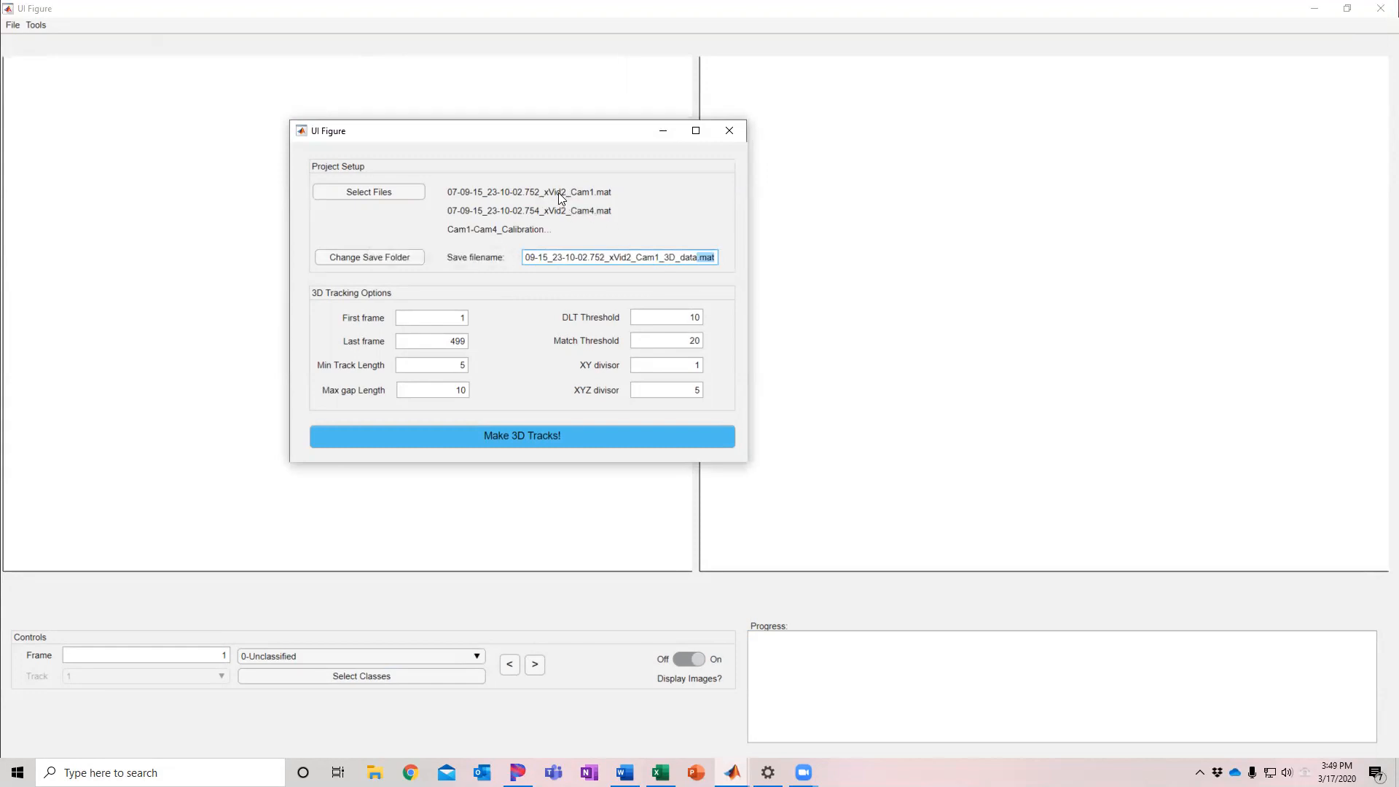
click(656, 258)
key(BackSpace)
key(BackSpace)
key(BackSpace)
key(BackSpace)
key(BackSpace)
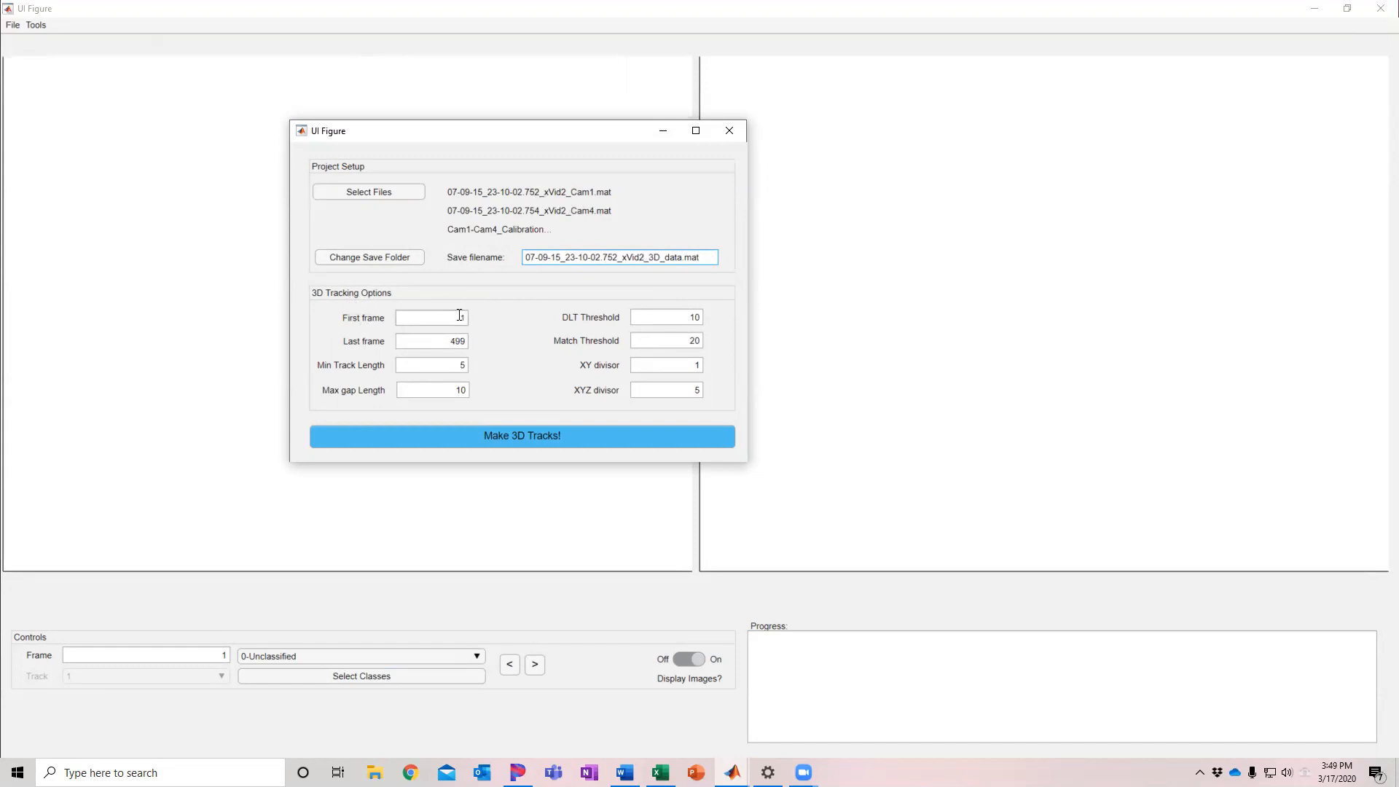
Step: Review the first frame, last frame and minimum track length settings in the 3D tracking options
text(1)
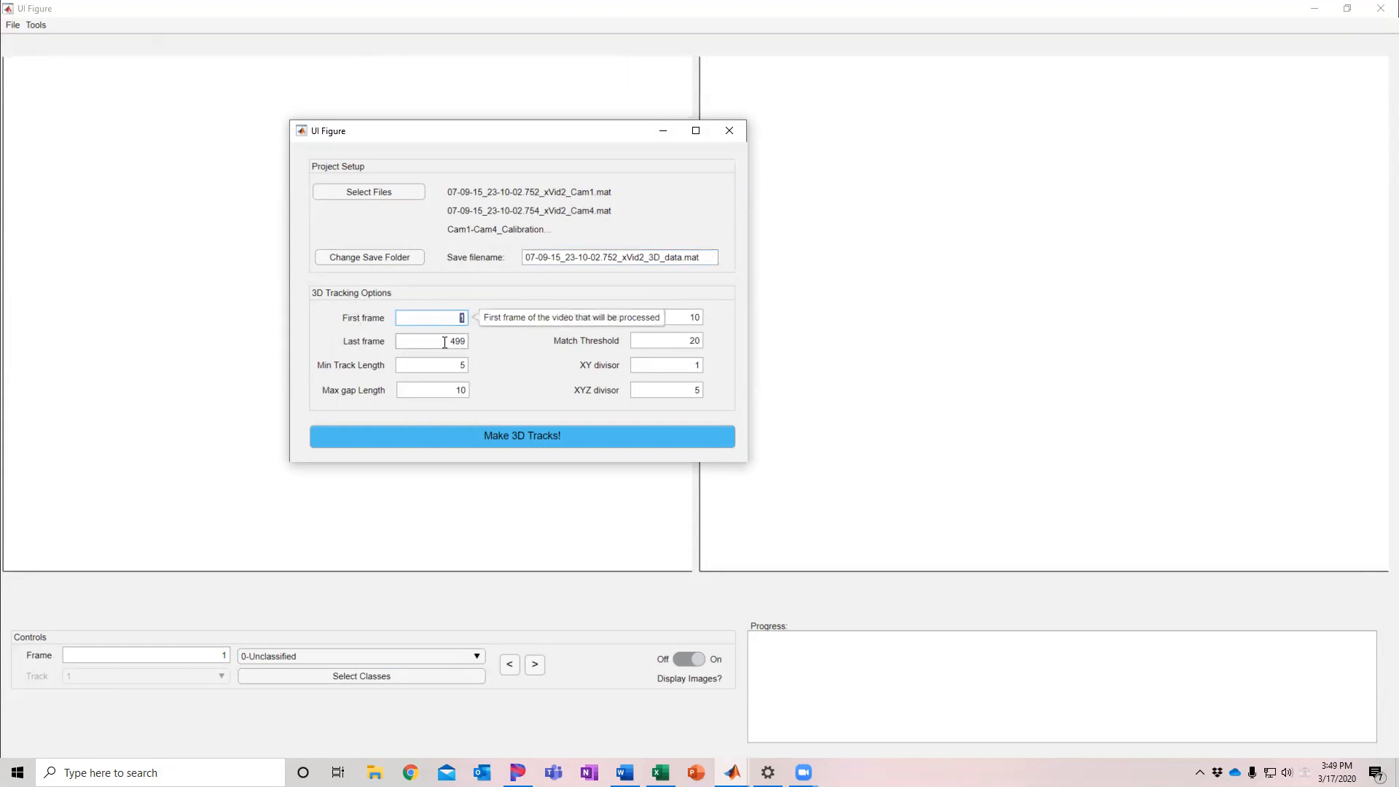
key(Tab)
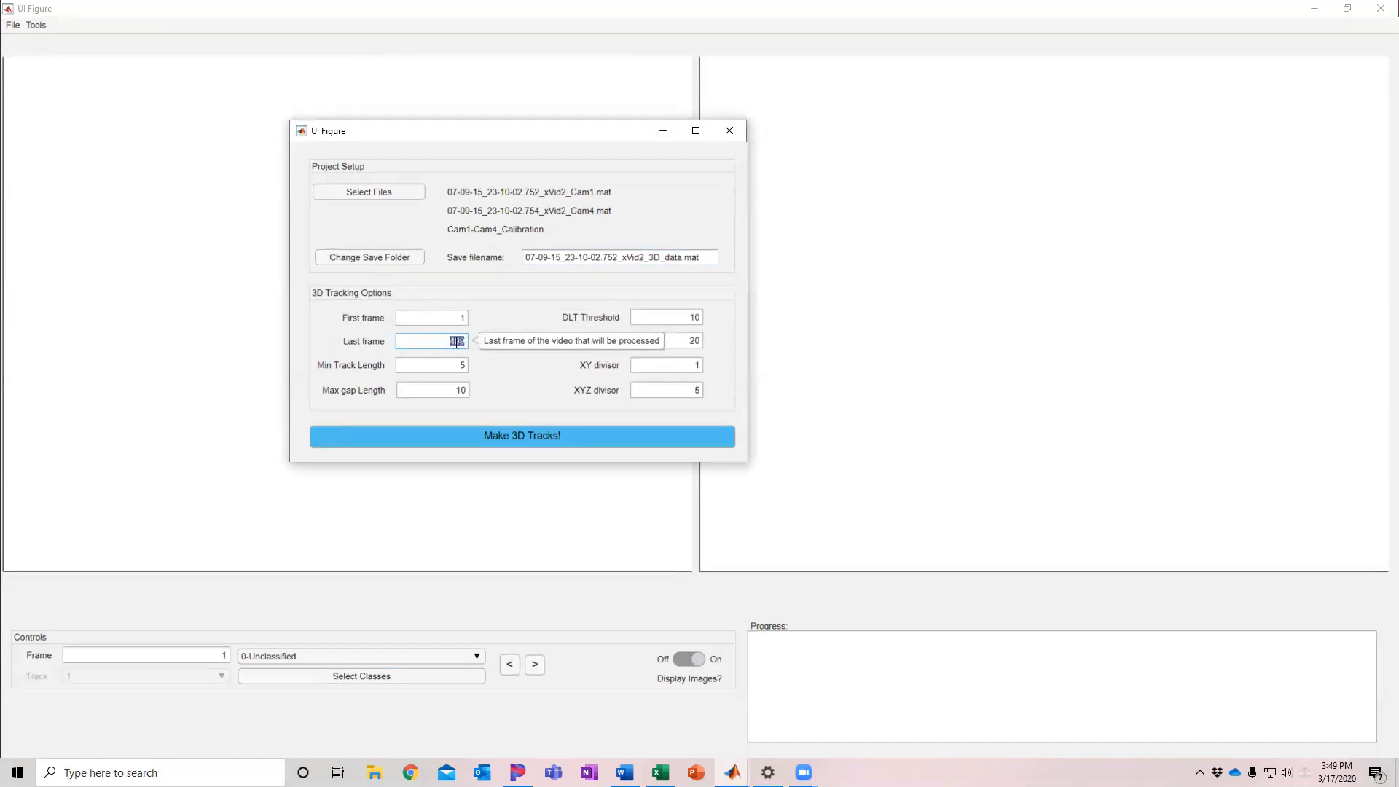
click(479, 343)
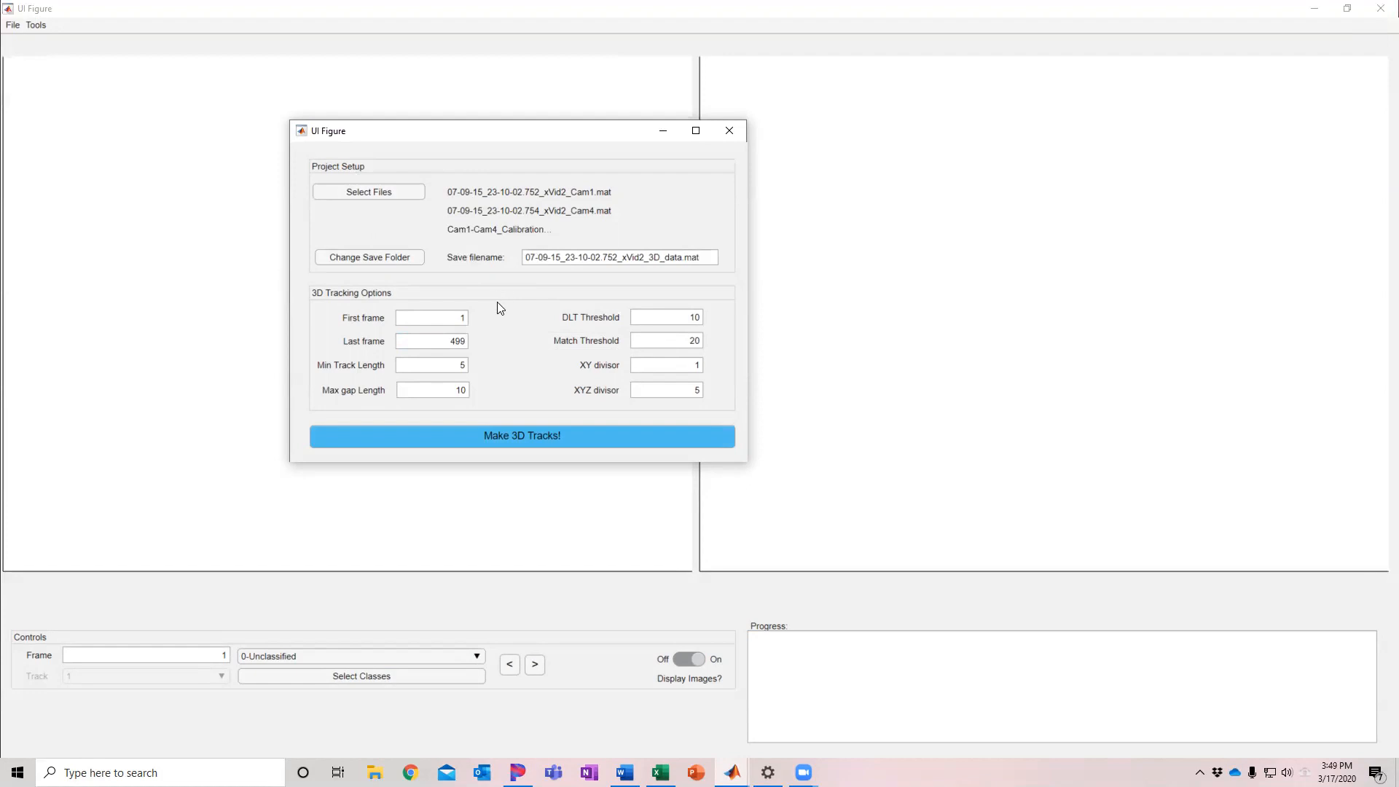
double_click(462, 365)
click(481, 366)
Step: Set the DLT Threshold and Match Threshold to 5, and generate and save the 3D tracks
double_click(689, 318)
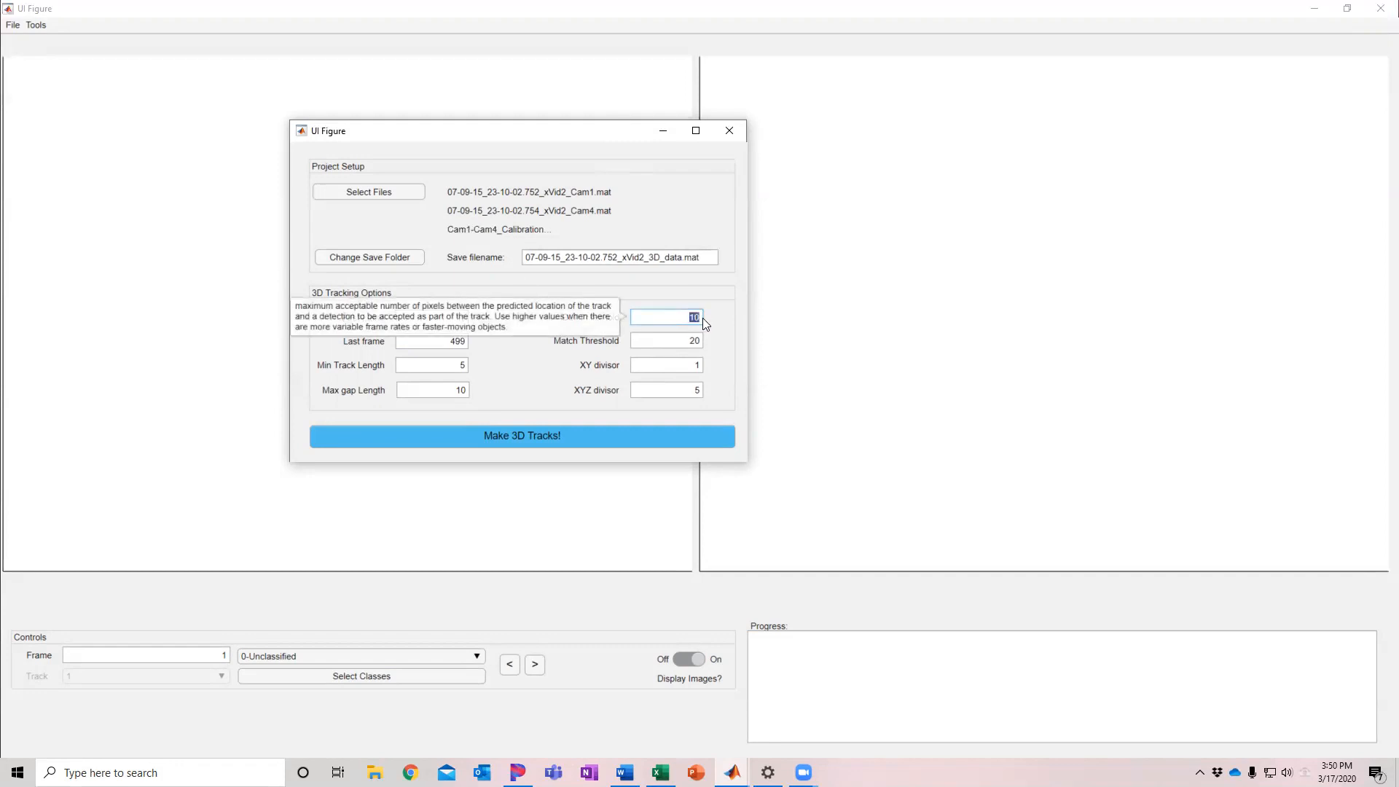
text(5)
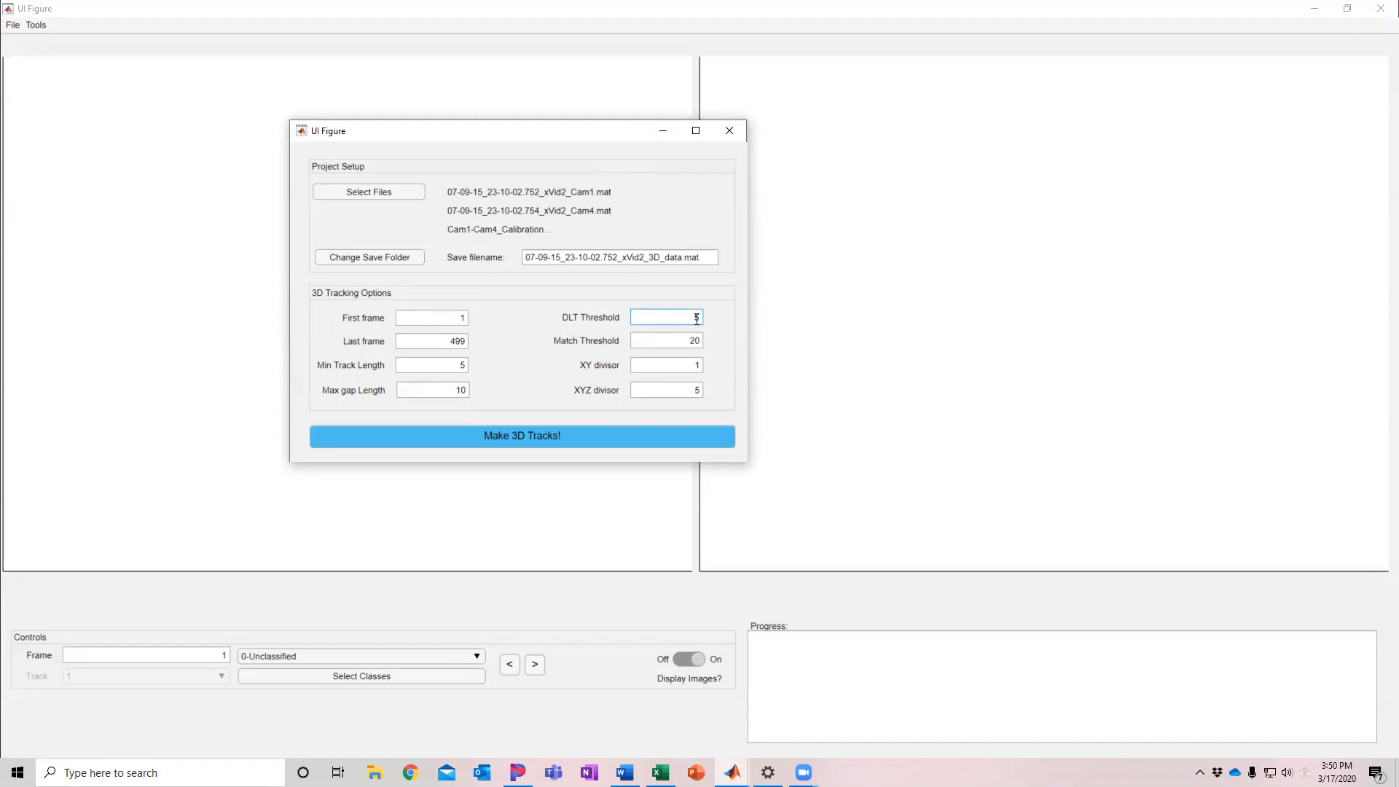
mouse_move(697, 319)
double_click(688, 344)
text(5)
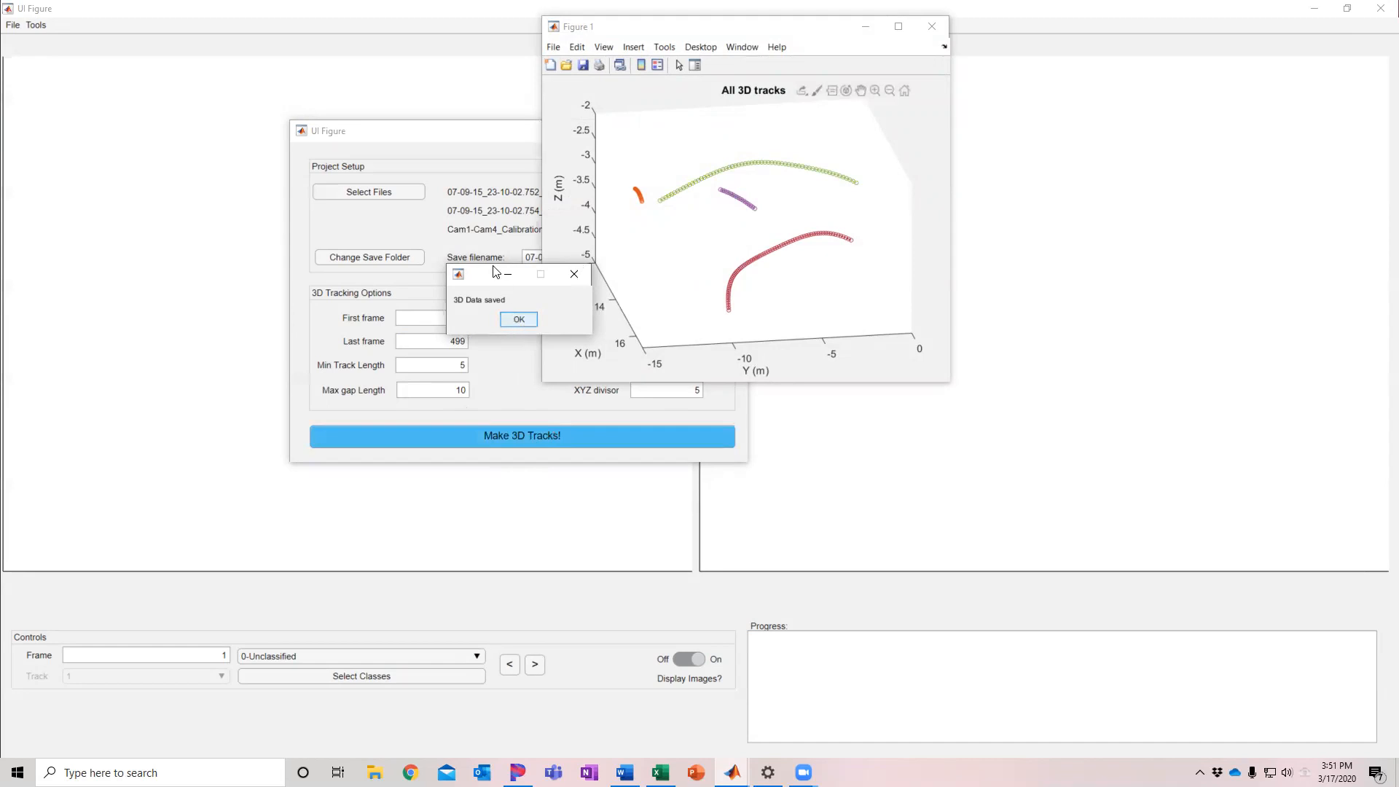
click(523, 323)
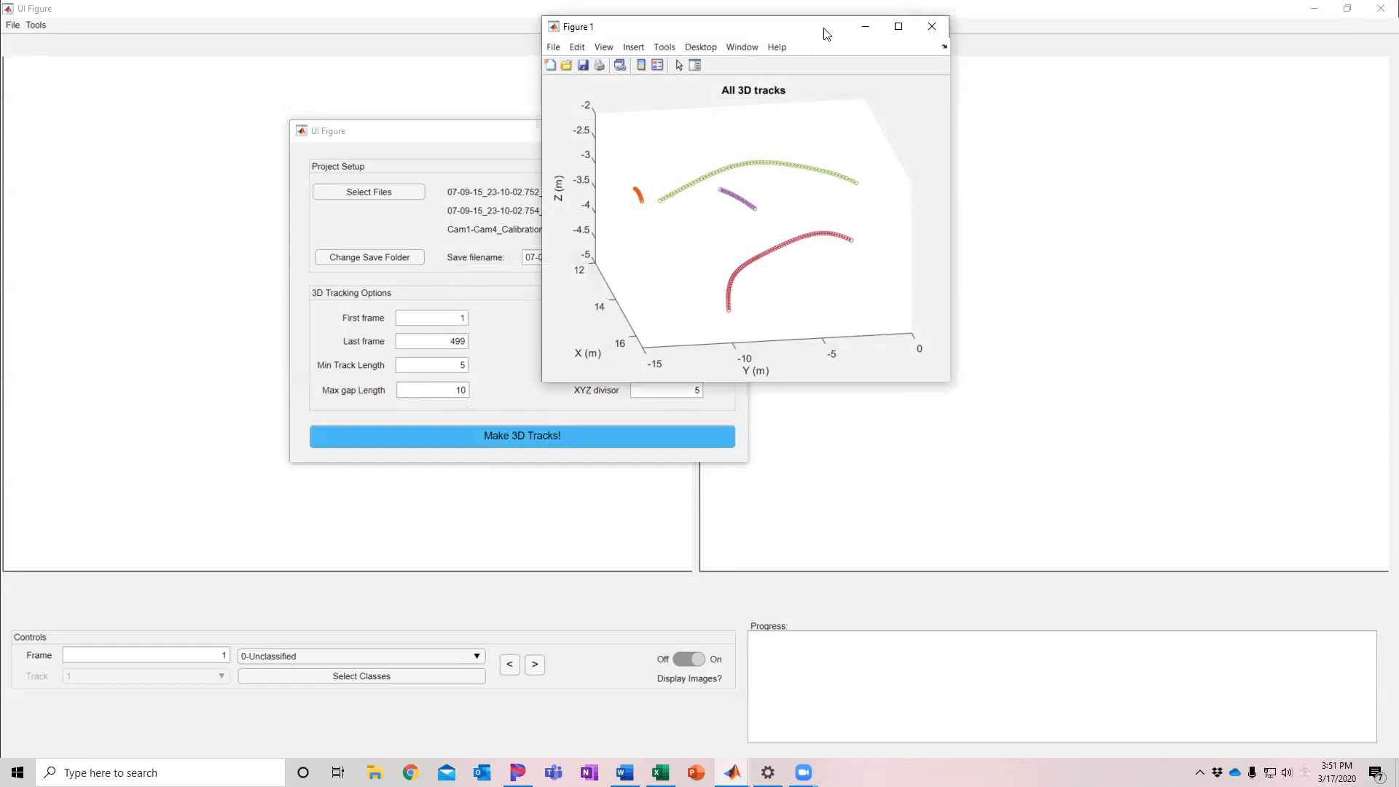
Step: Examine the plot of all 3D tracks from several angles by rotating it, and close the figure
drag(833, 35, 1070, 129)
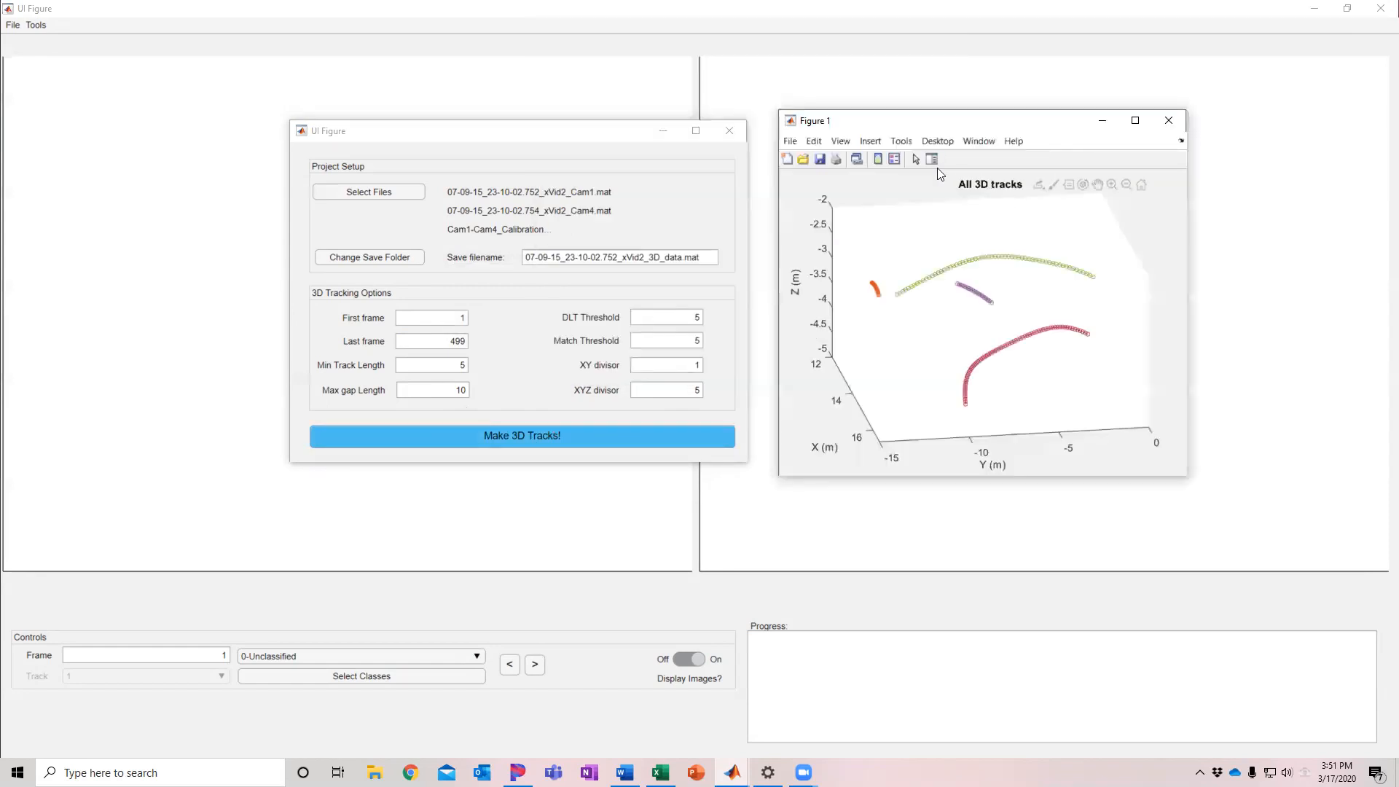
click(1082, 186)
drag(1003, 342, 935, 321)
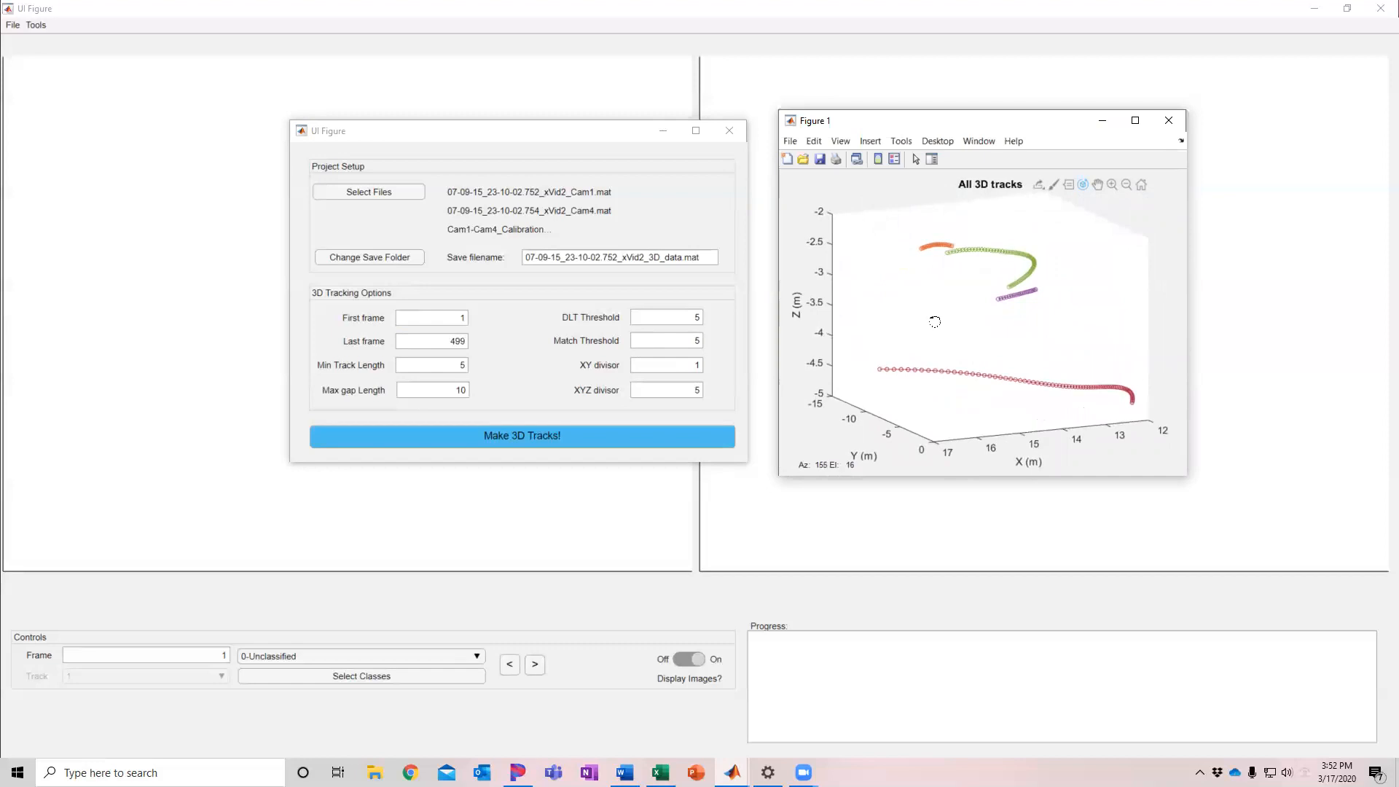
drag(935, 321, 935, 321)
drag(971, 310, 987, 362)
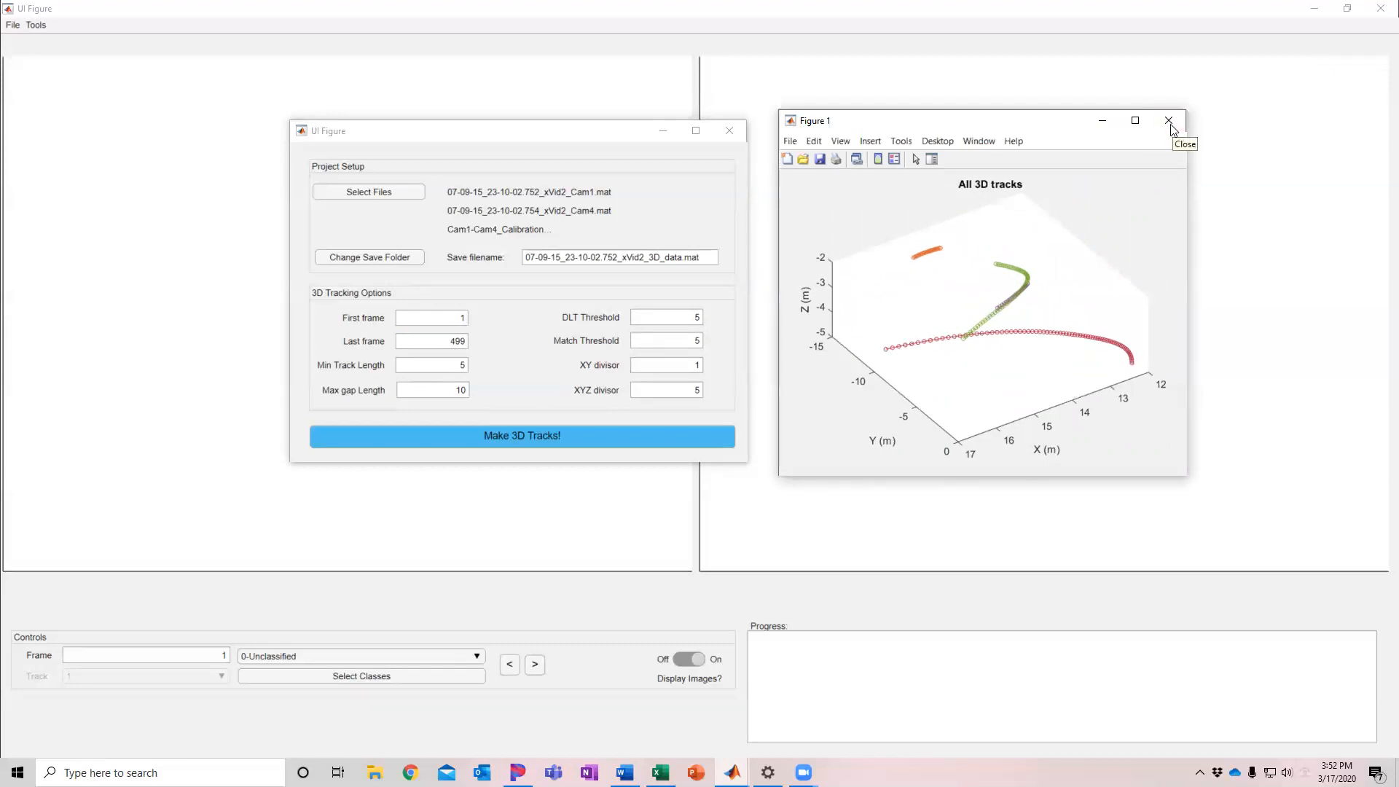
click(1170, 125)
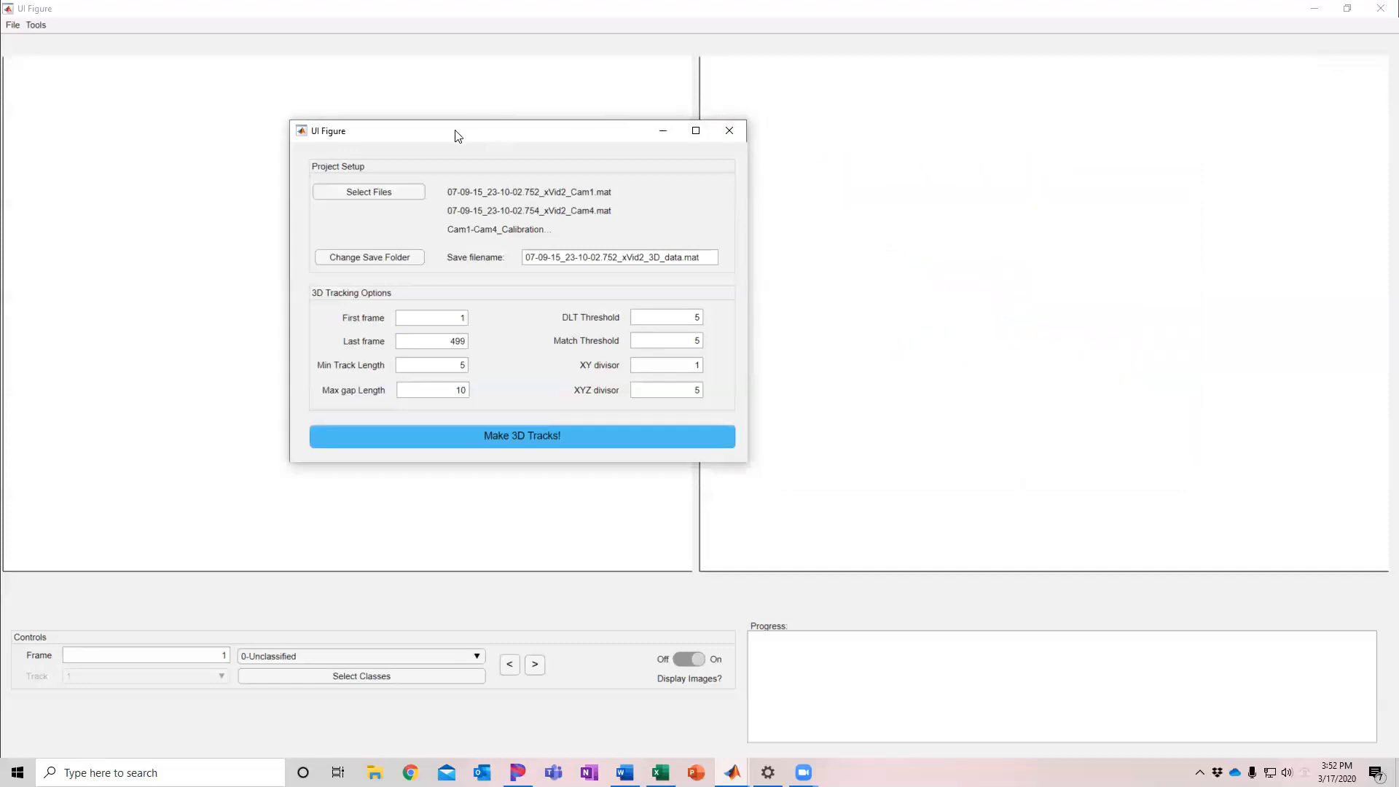
Step: Close the 3D track setup dialog and open the 3D track visualization tool, moving its window clear of the right-hand image area
drag(368, 140, 382, 158)
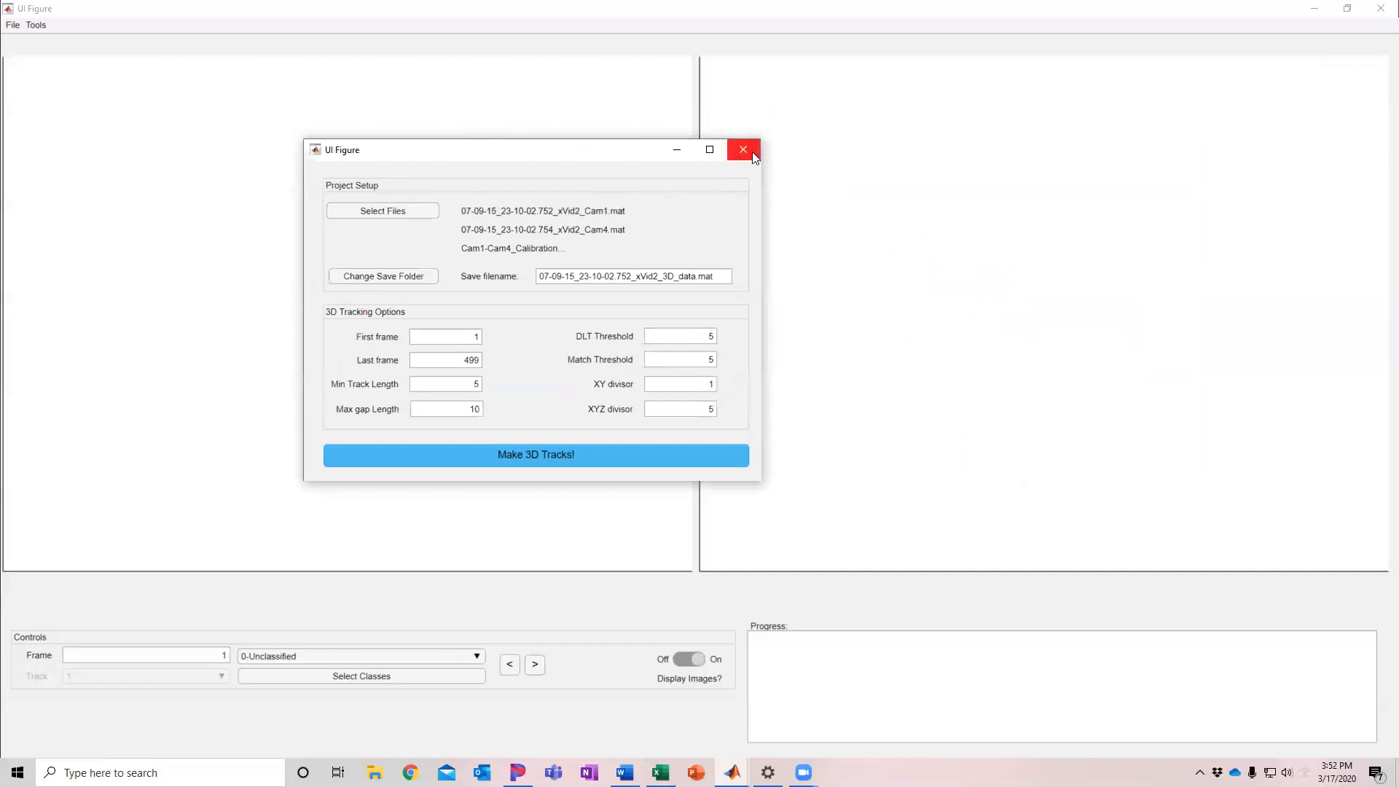
click(743, 150)
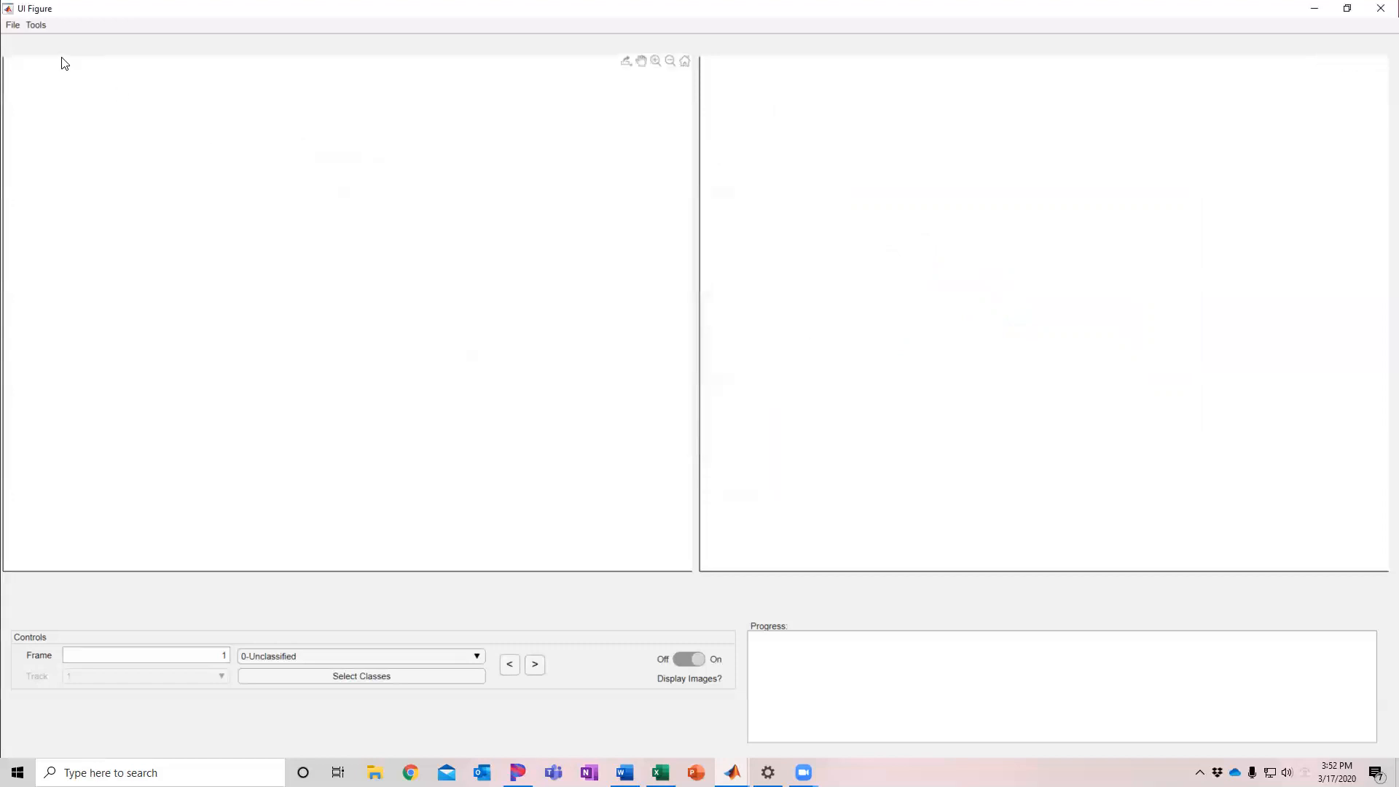
click(37, 25)
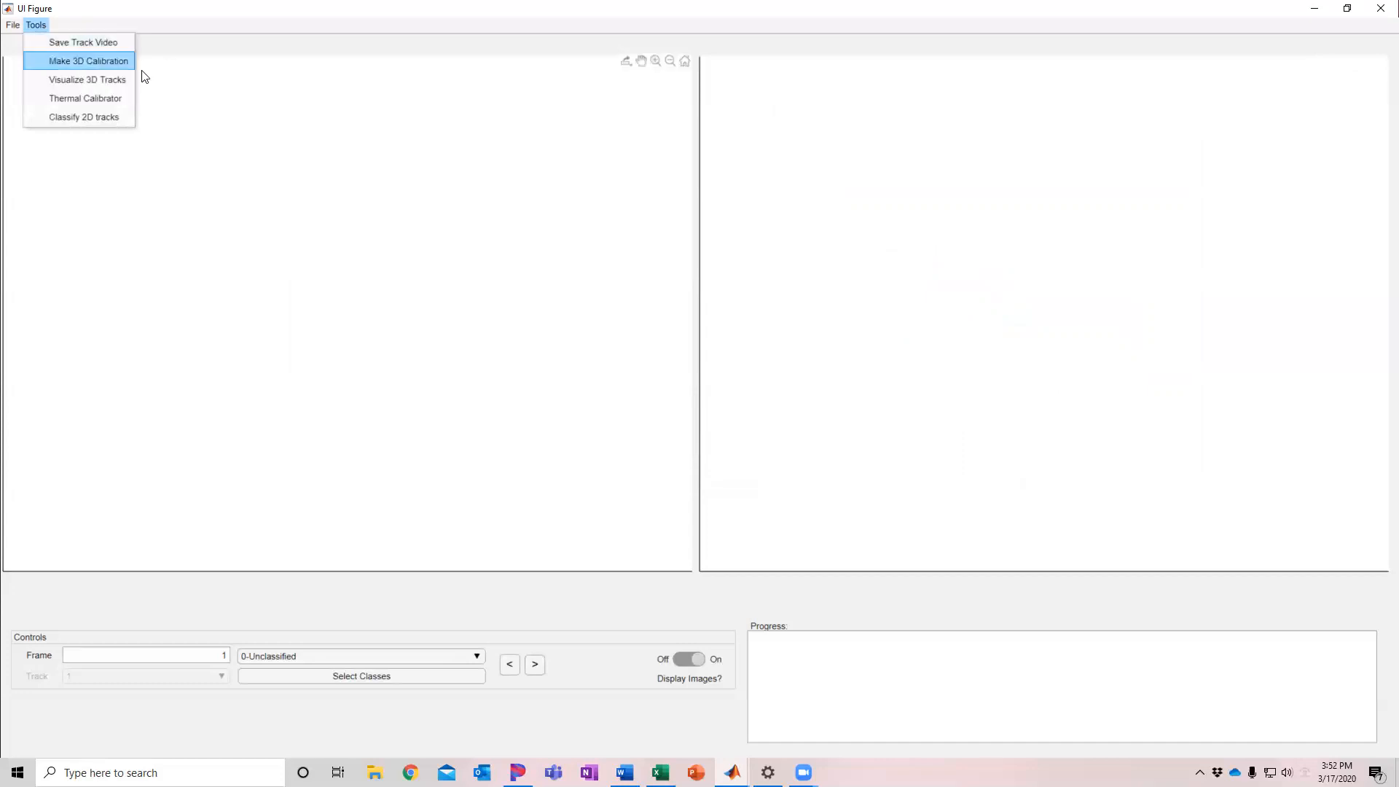
click(99, 82)
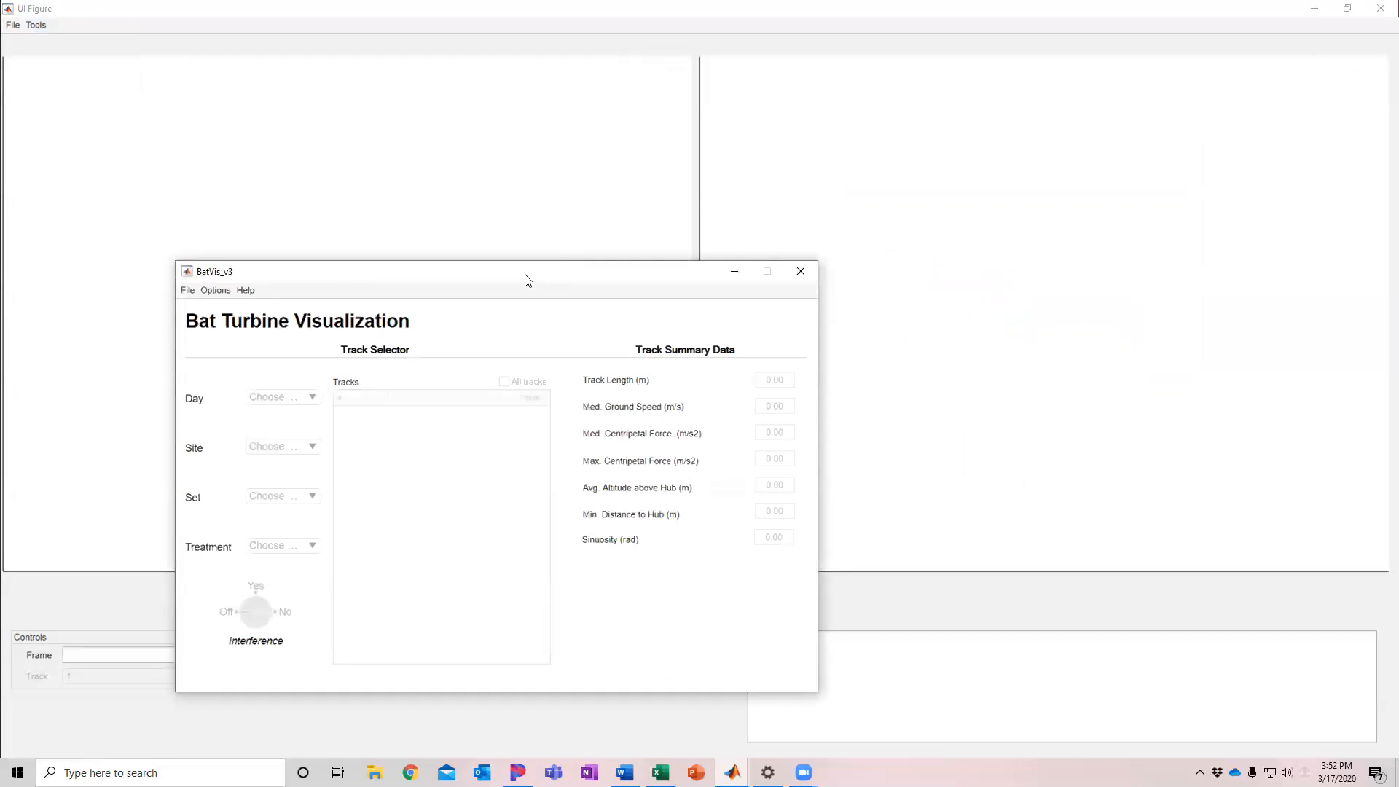
drag(527, 280, 664, 170)
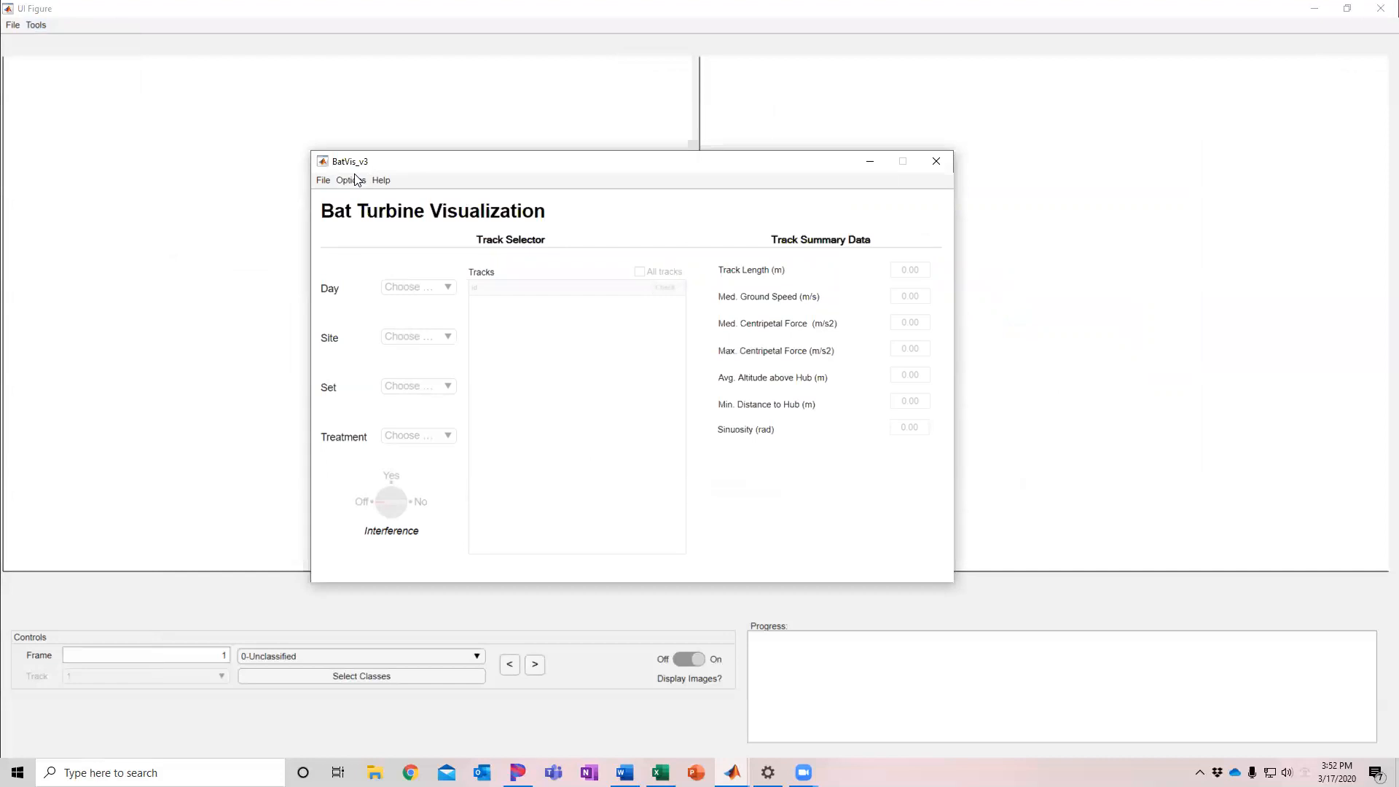
drag(394, 163, 416, 159)
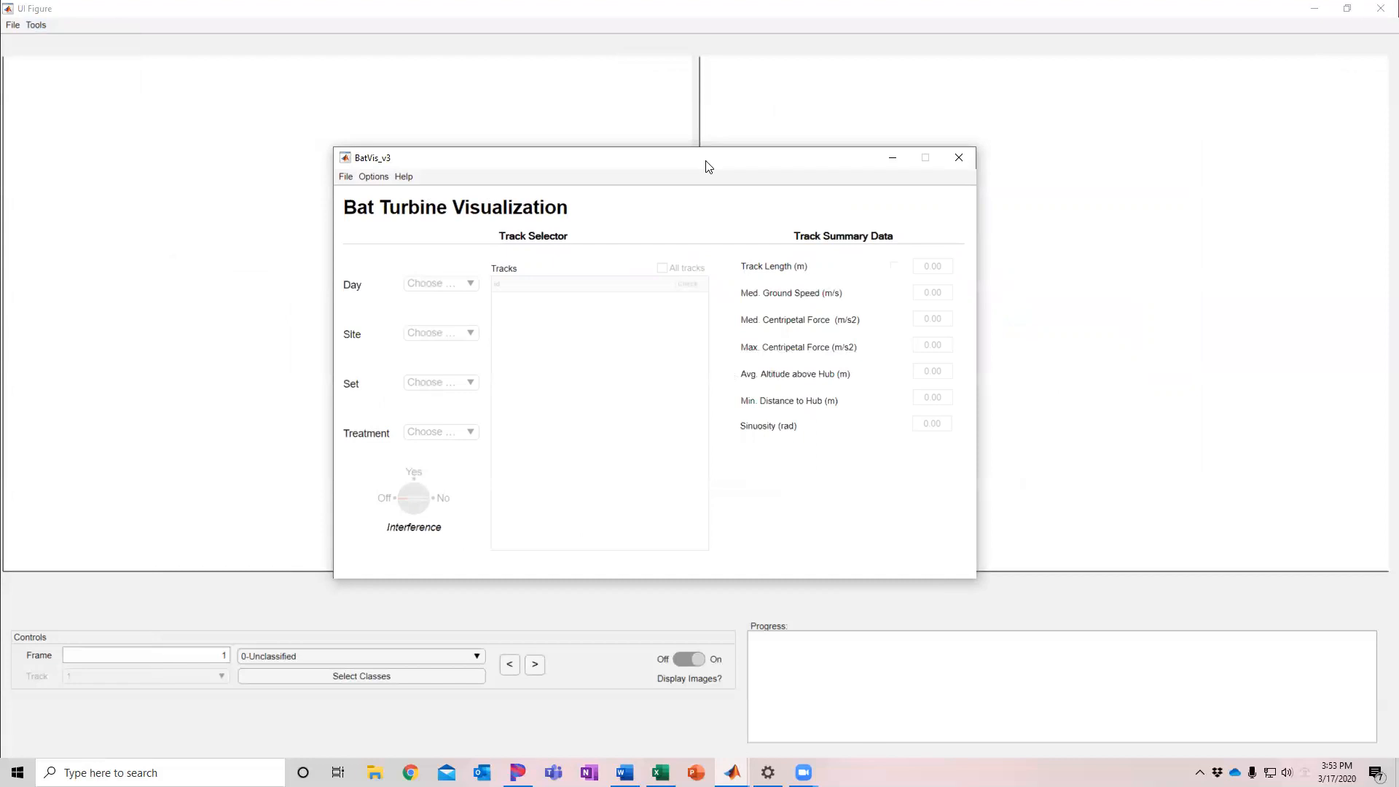
drag(705, 167, 411, 177)
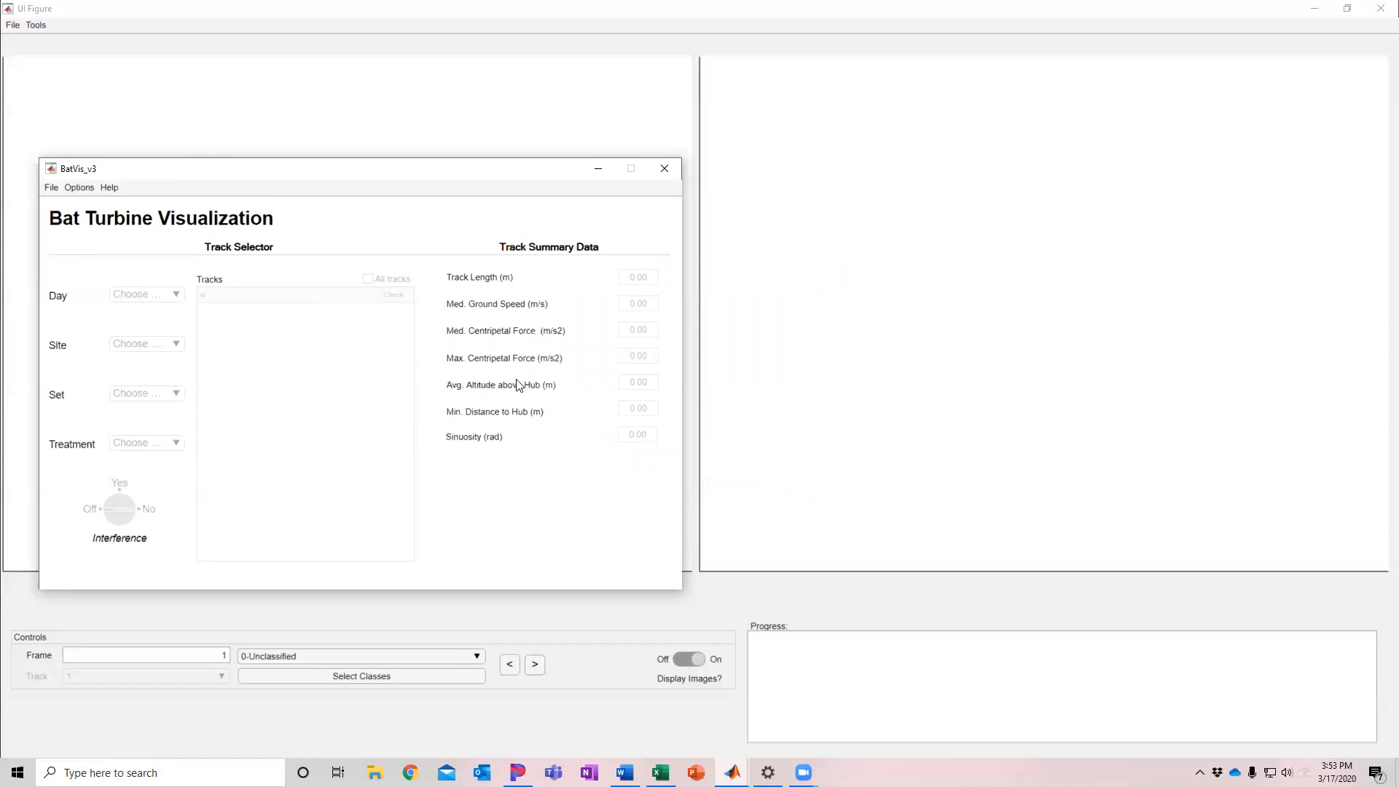
Step: Load the bat track data from the BatVis folder inside Example Data
click(51, 189)
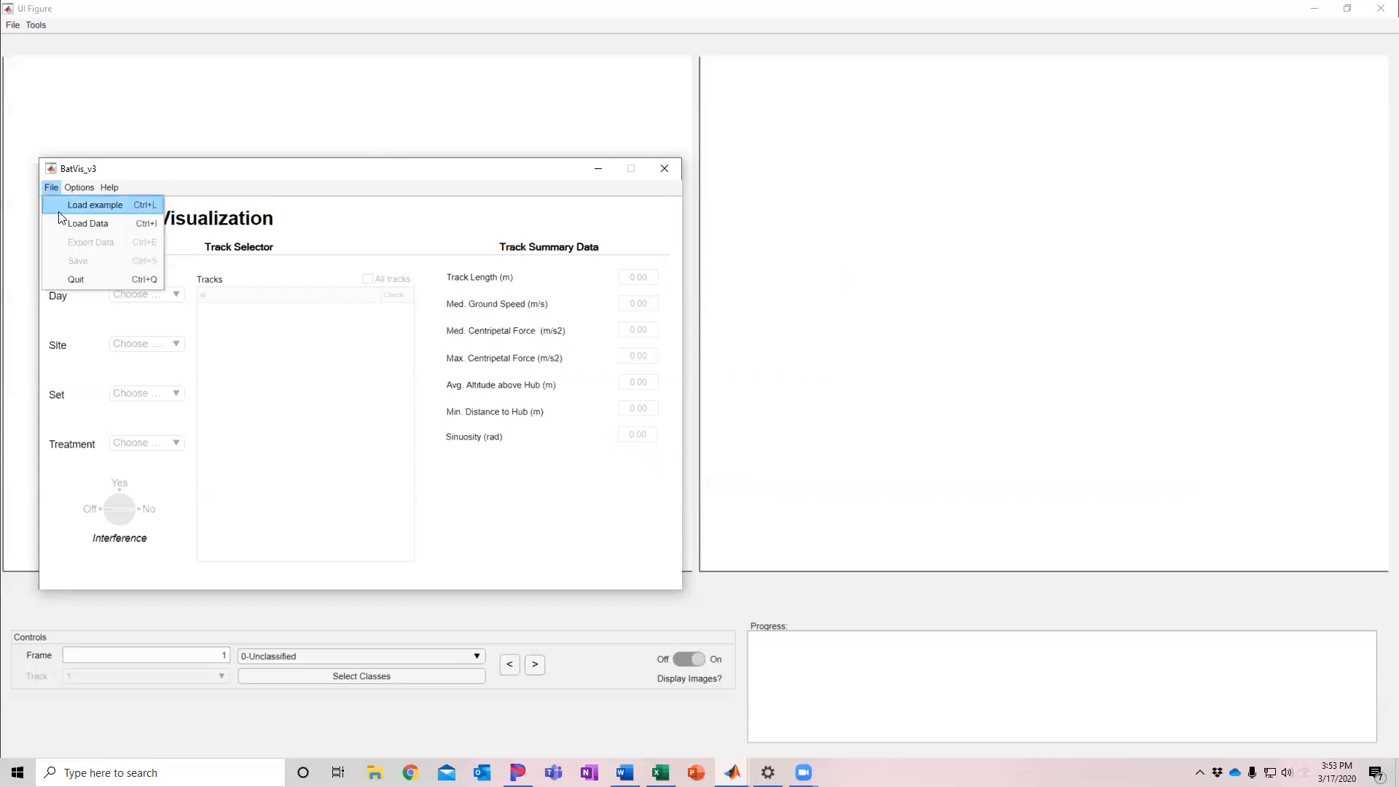
click(72, 229)
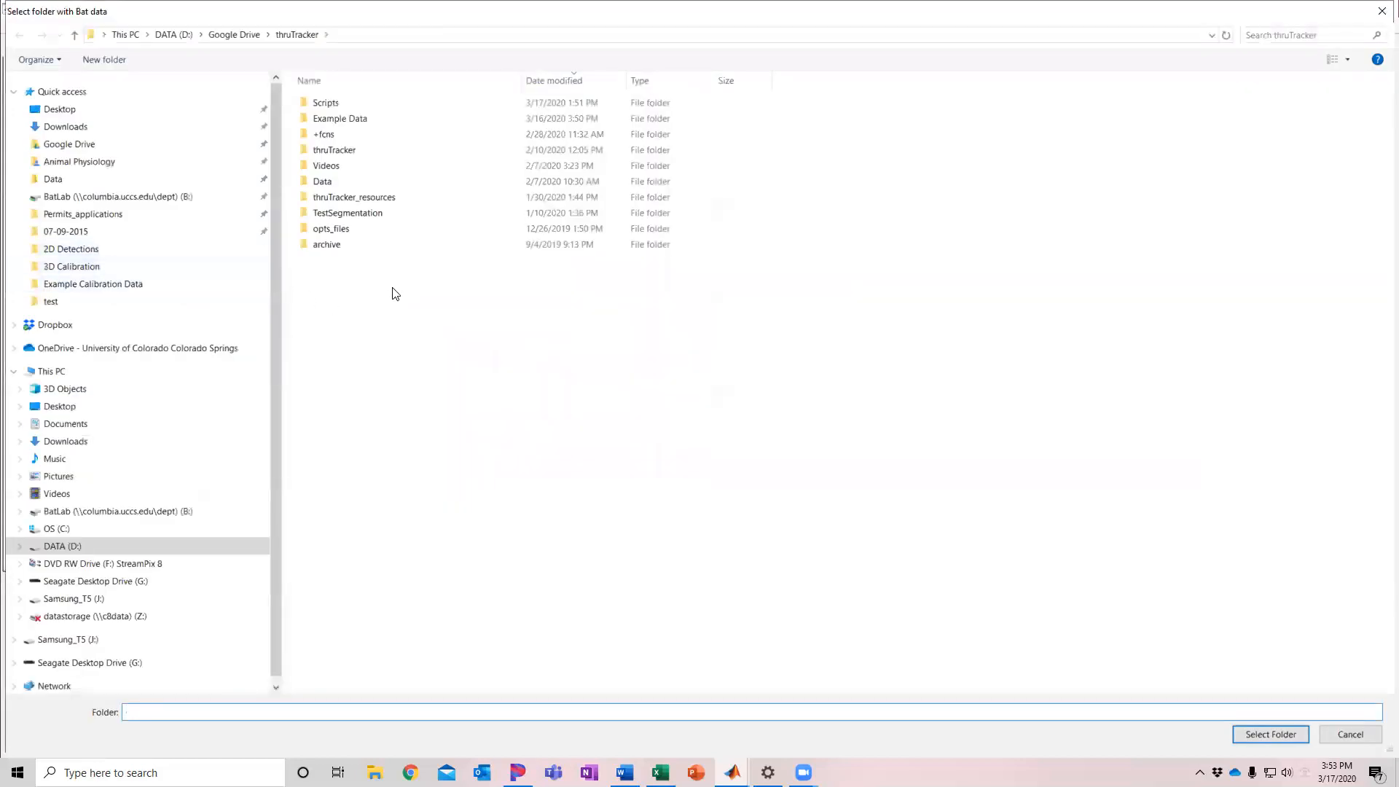
click(344, 121)
double_click(343, 120)
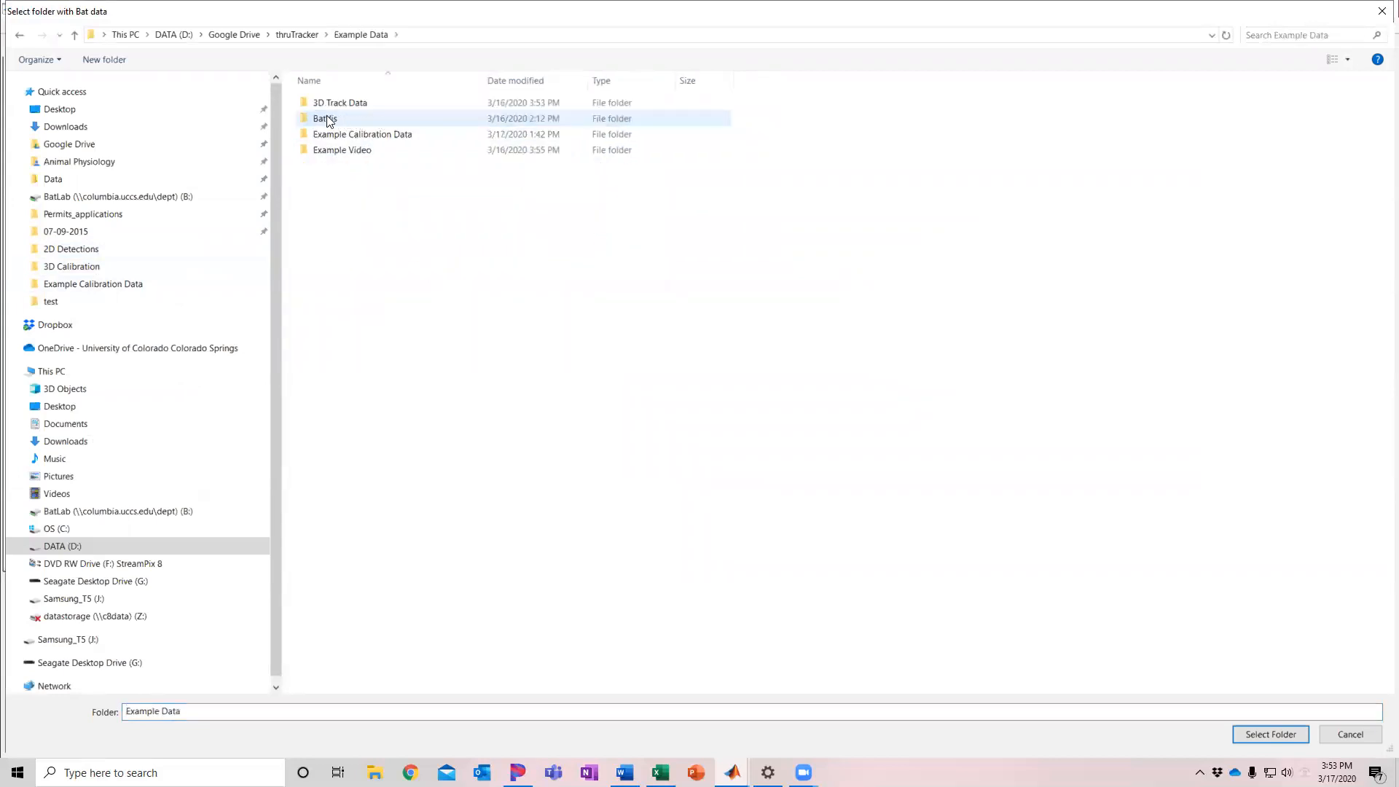
double_click(329, 120)
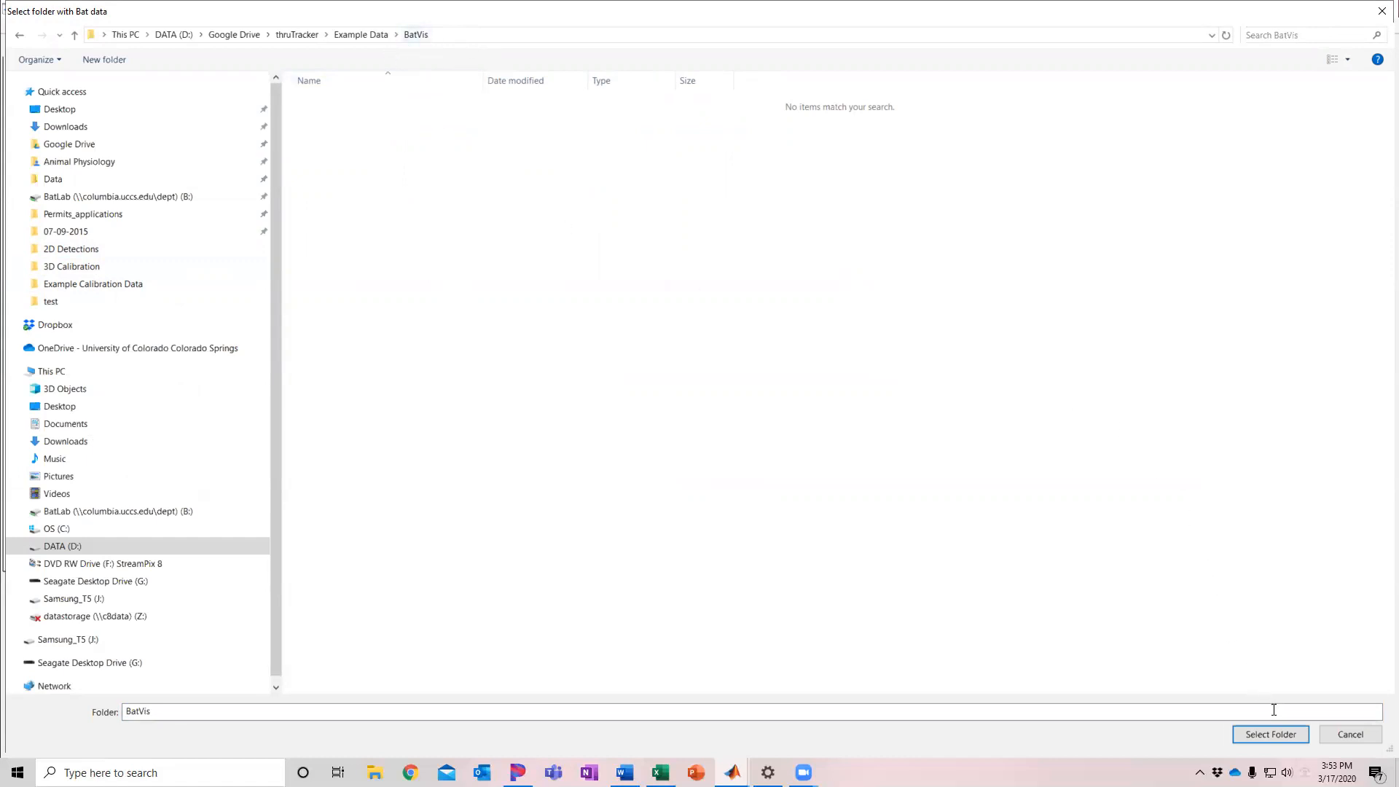
click(1284, 735)
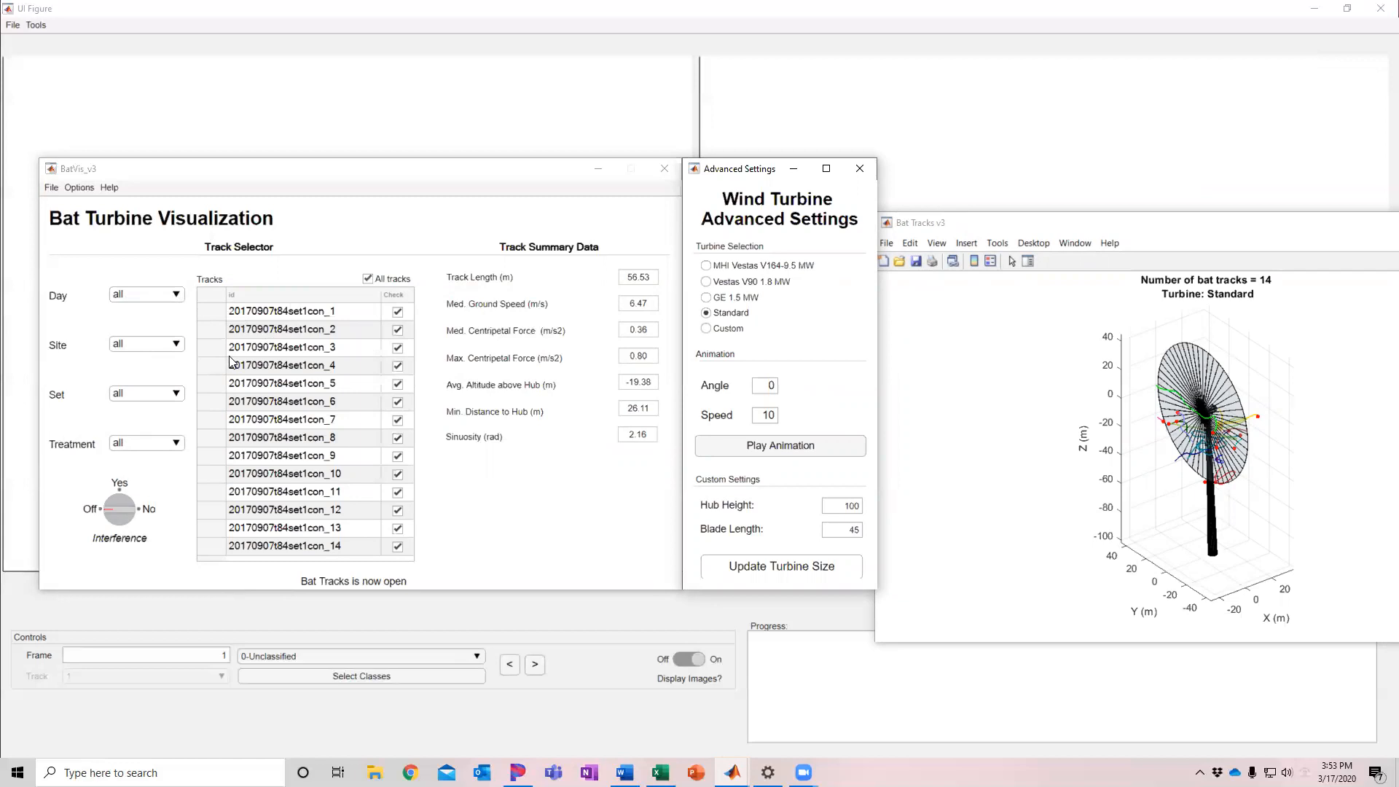
Step: Review the available day and treatment options for filtering the tracks
click(124, 298)
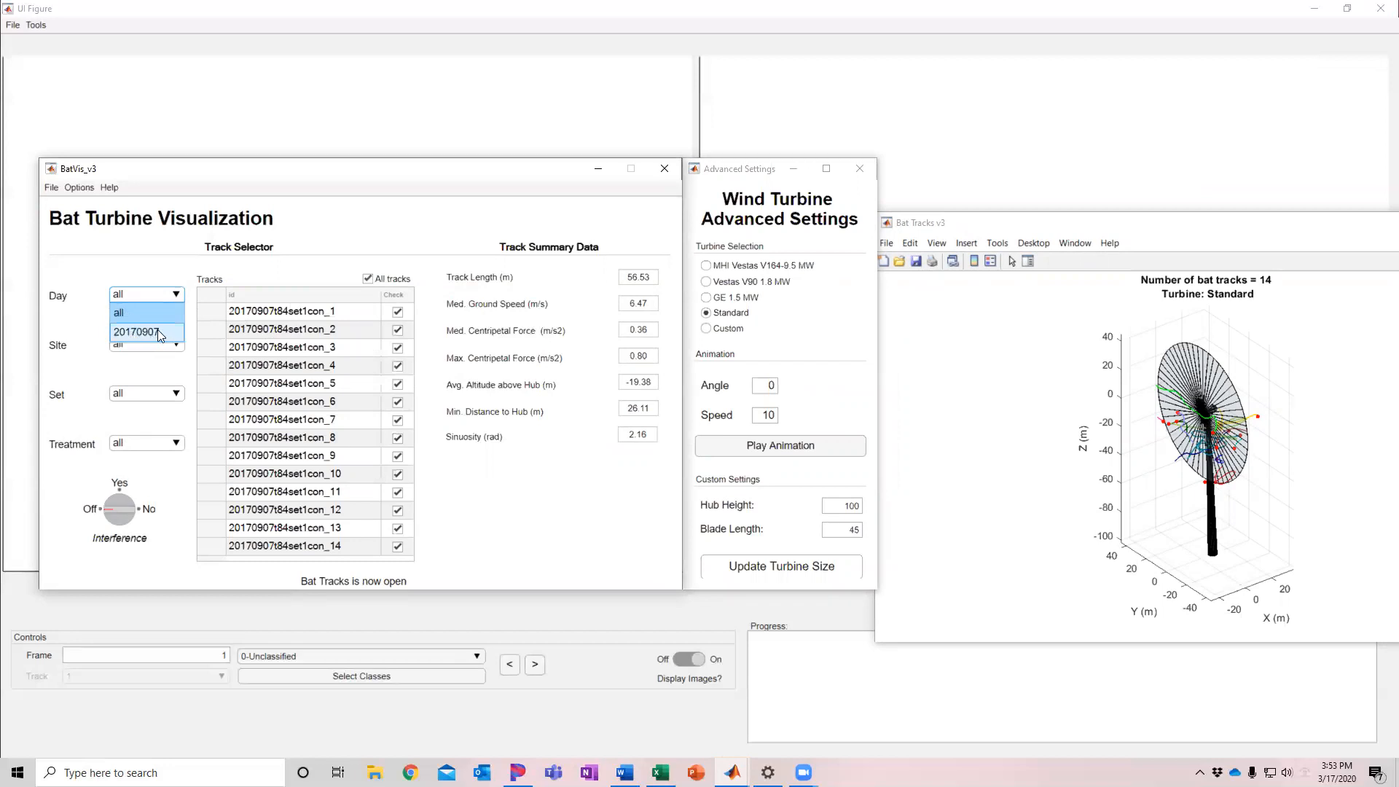
click(74, 335)
click(135, 443)
click(87, 415)
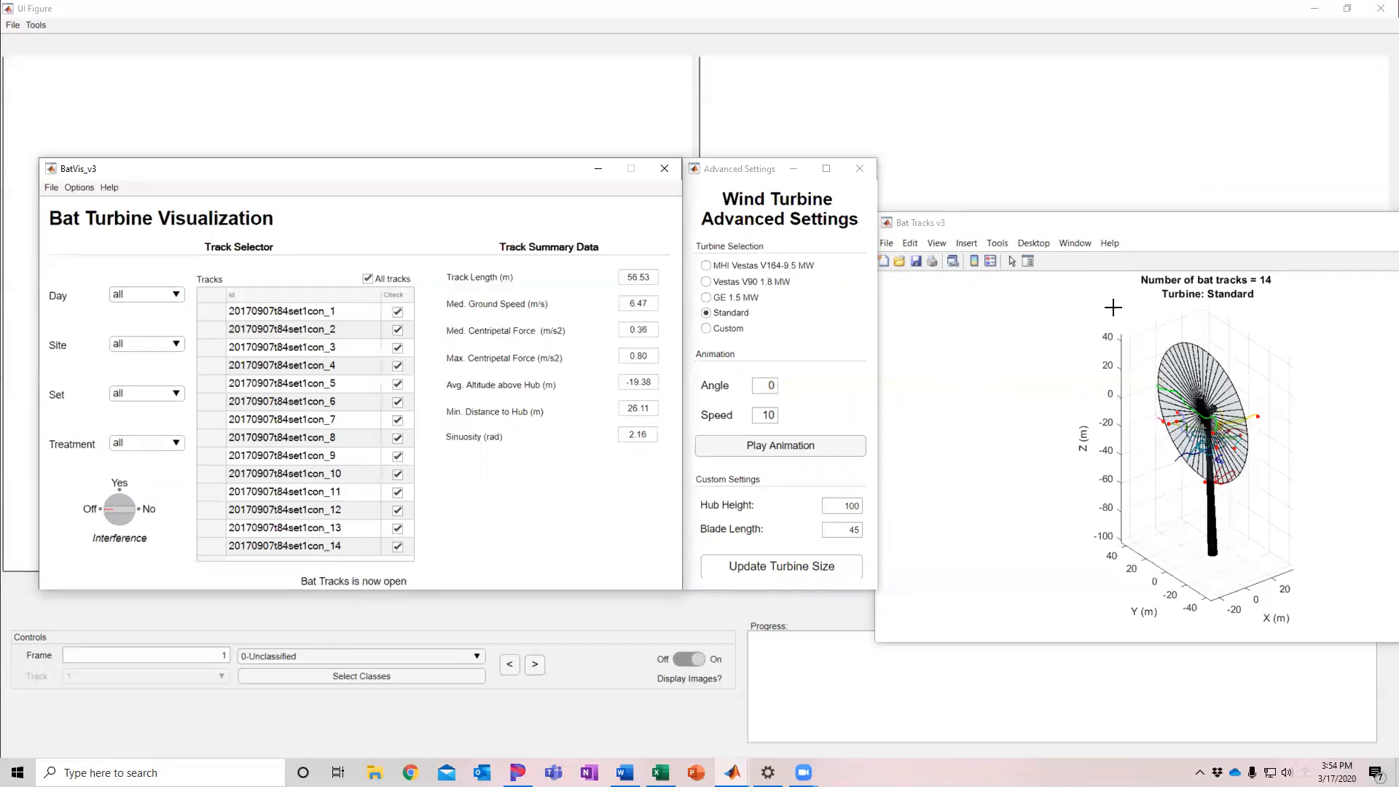
Step: Rearrange the track selector, turbine settings and track plot windows, and enlarge the plot window
click(1173, 229)
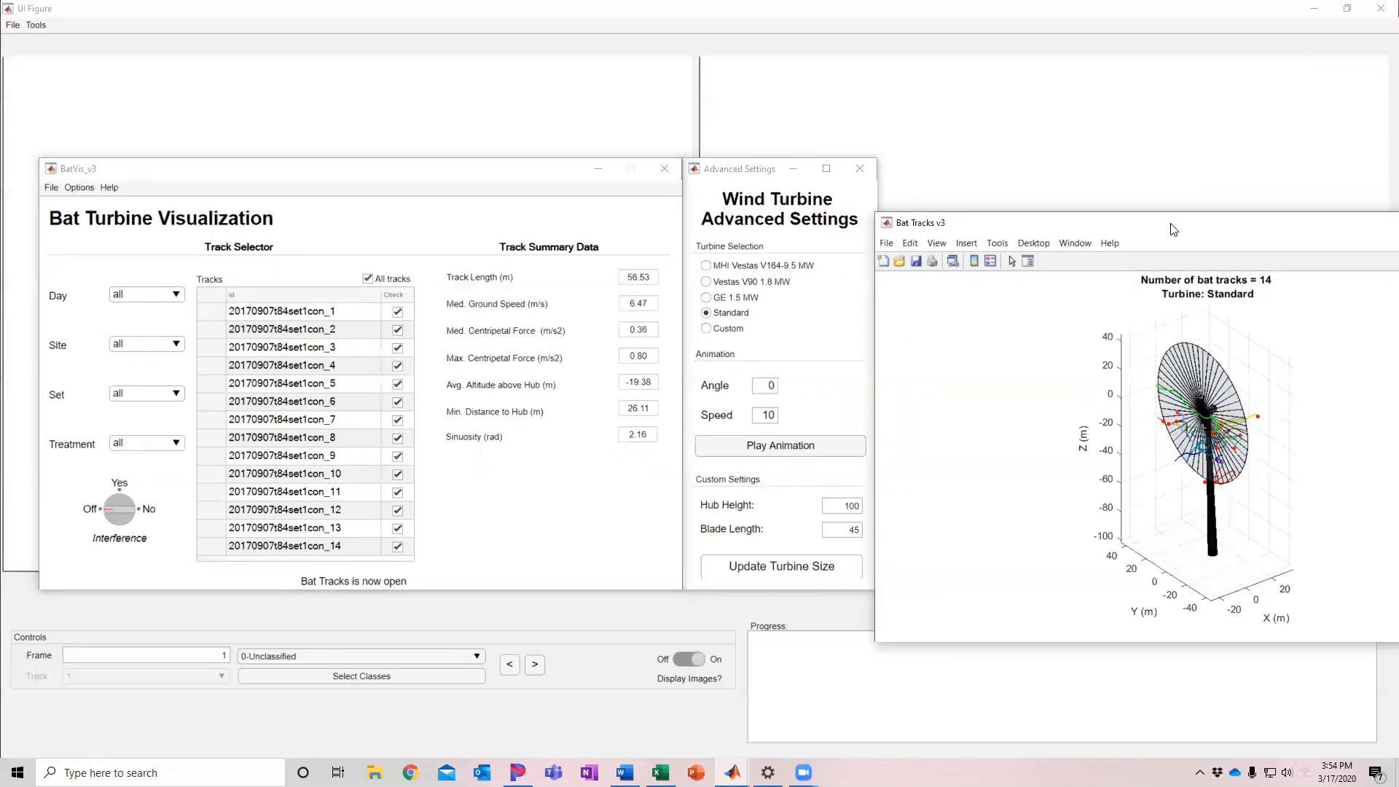
drag(1173, 229, 1153, 189)
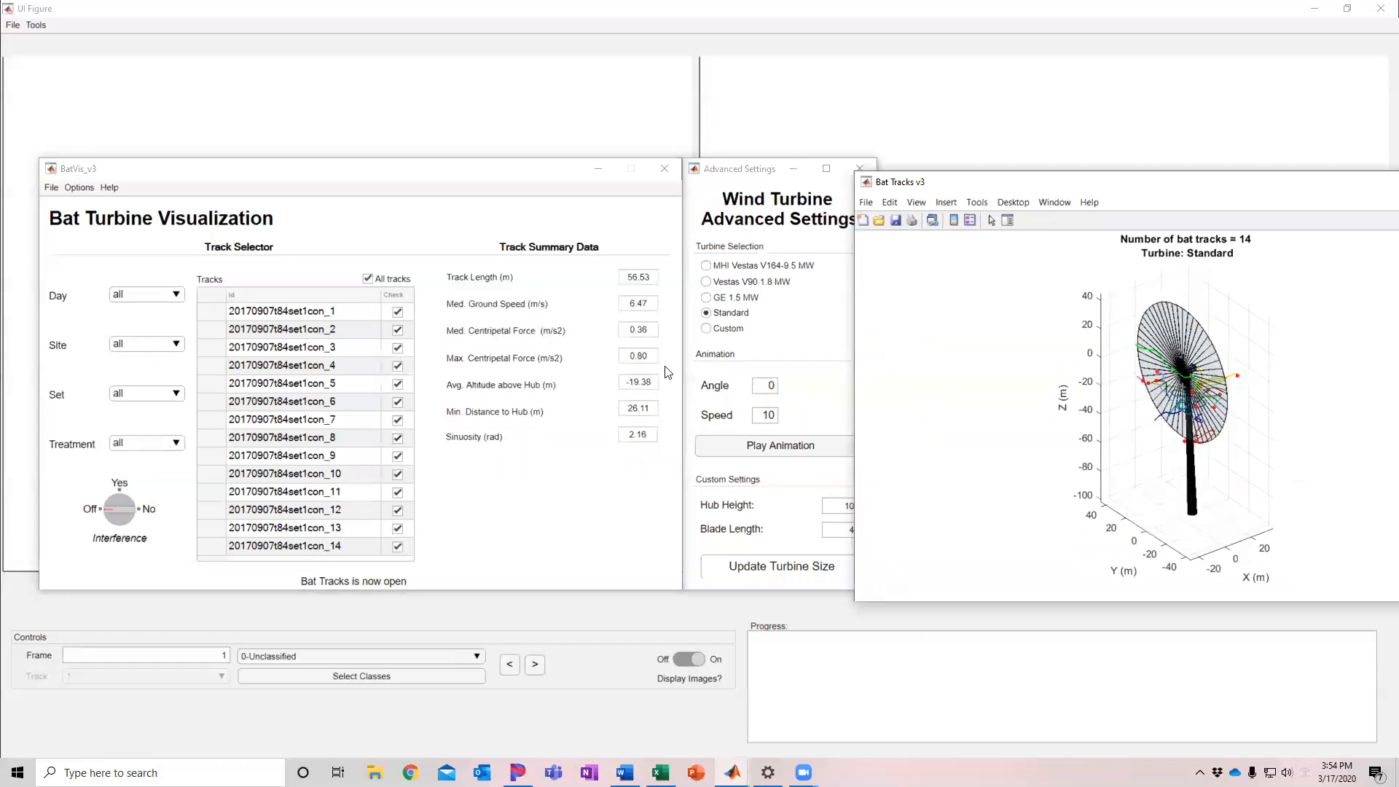
drag(526, 173, 493, 172)
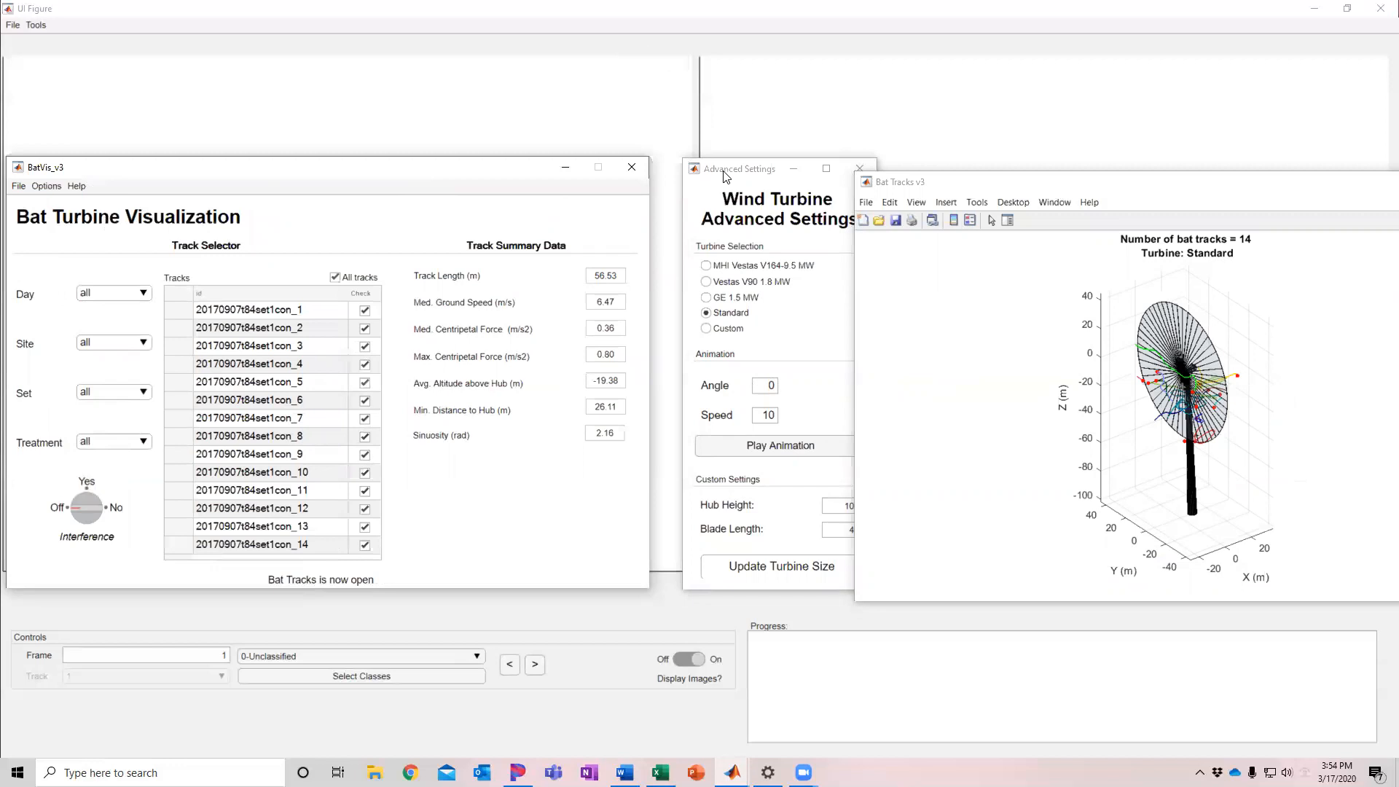
drag(726, 174, 694, 166)
drag(924, 181, 875, 59)
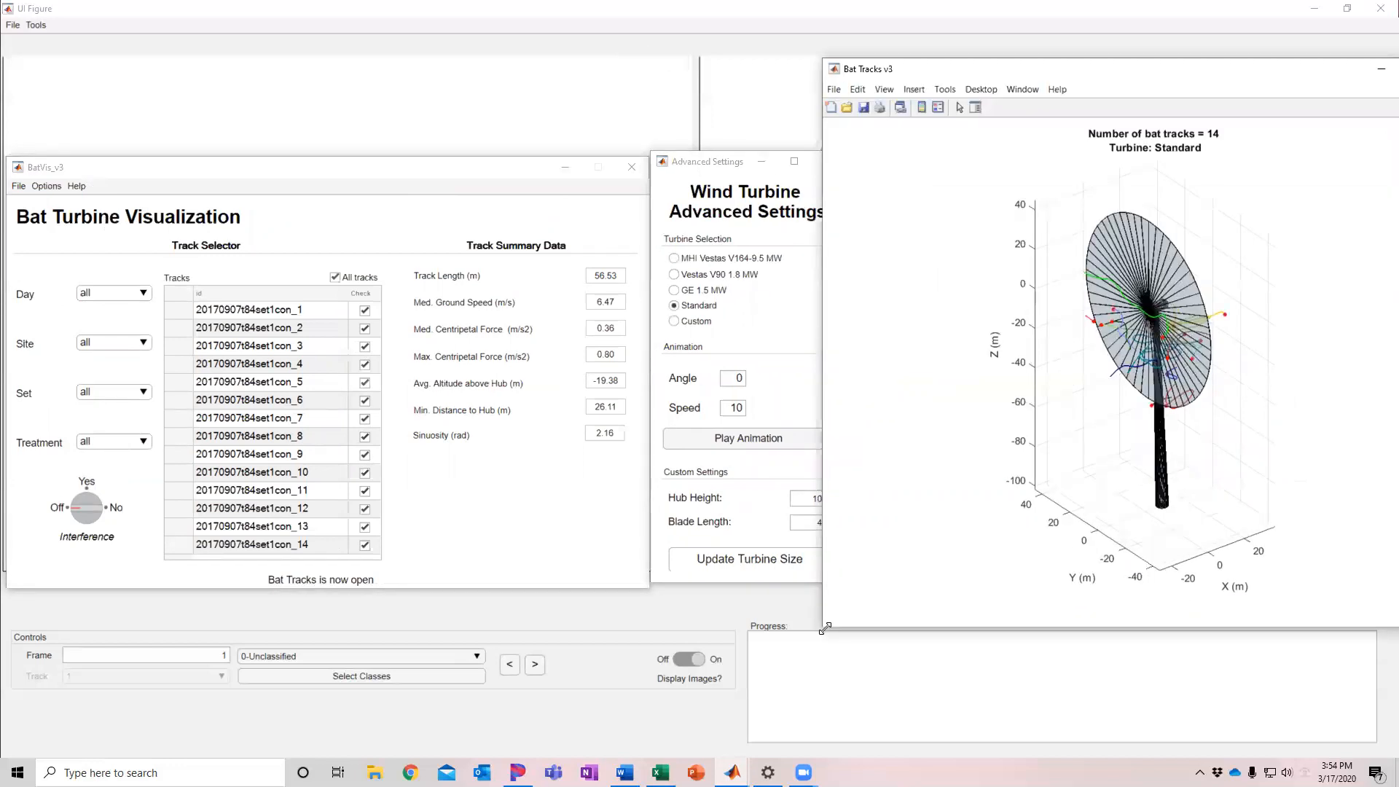
drag(825, 628, 741, 728)
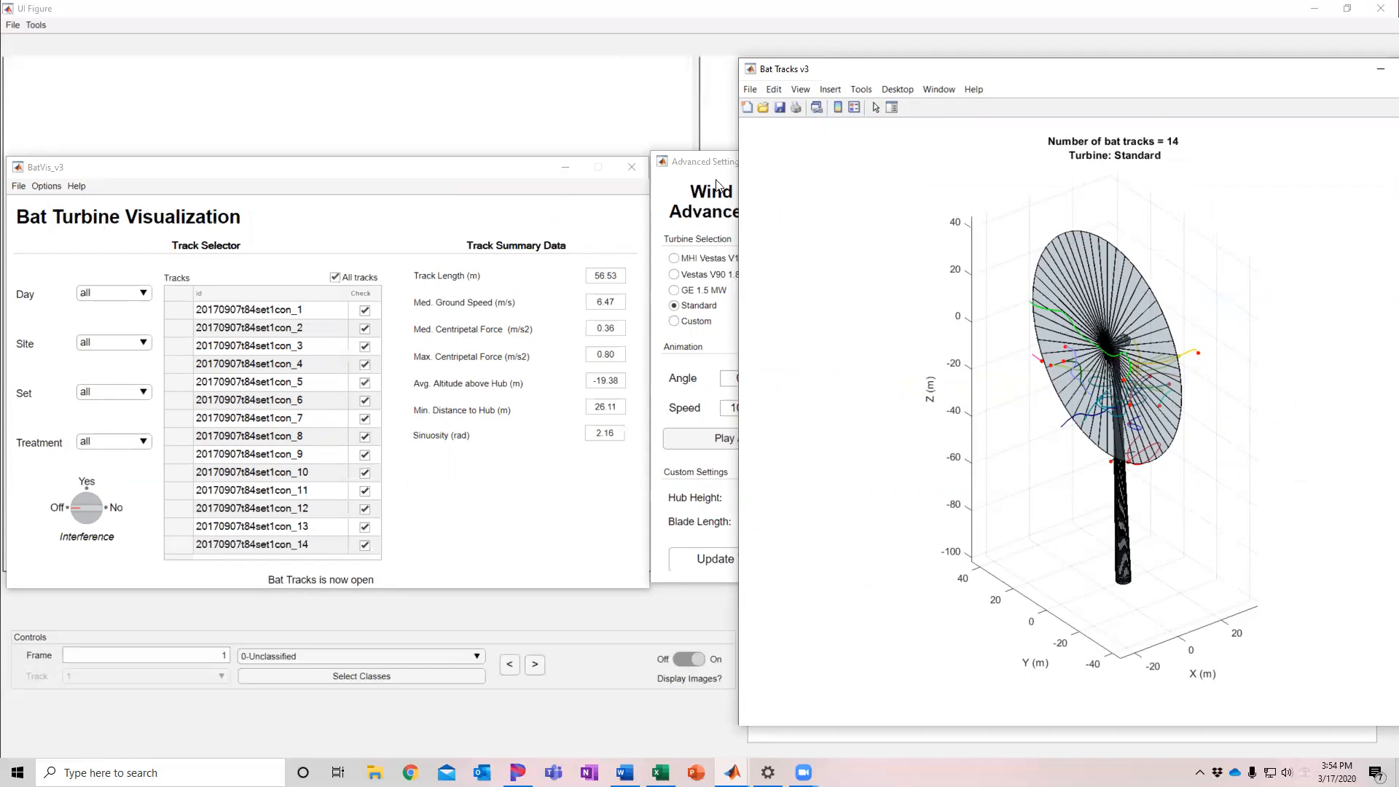
Step: Preview the Vestas V90 1.8 MW and MHI Vestas V164-9.5 MW turbines in the plot, and return to the Standard turbine
click(711, 213)
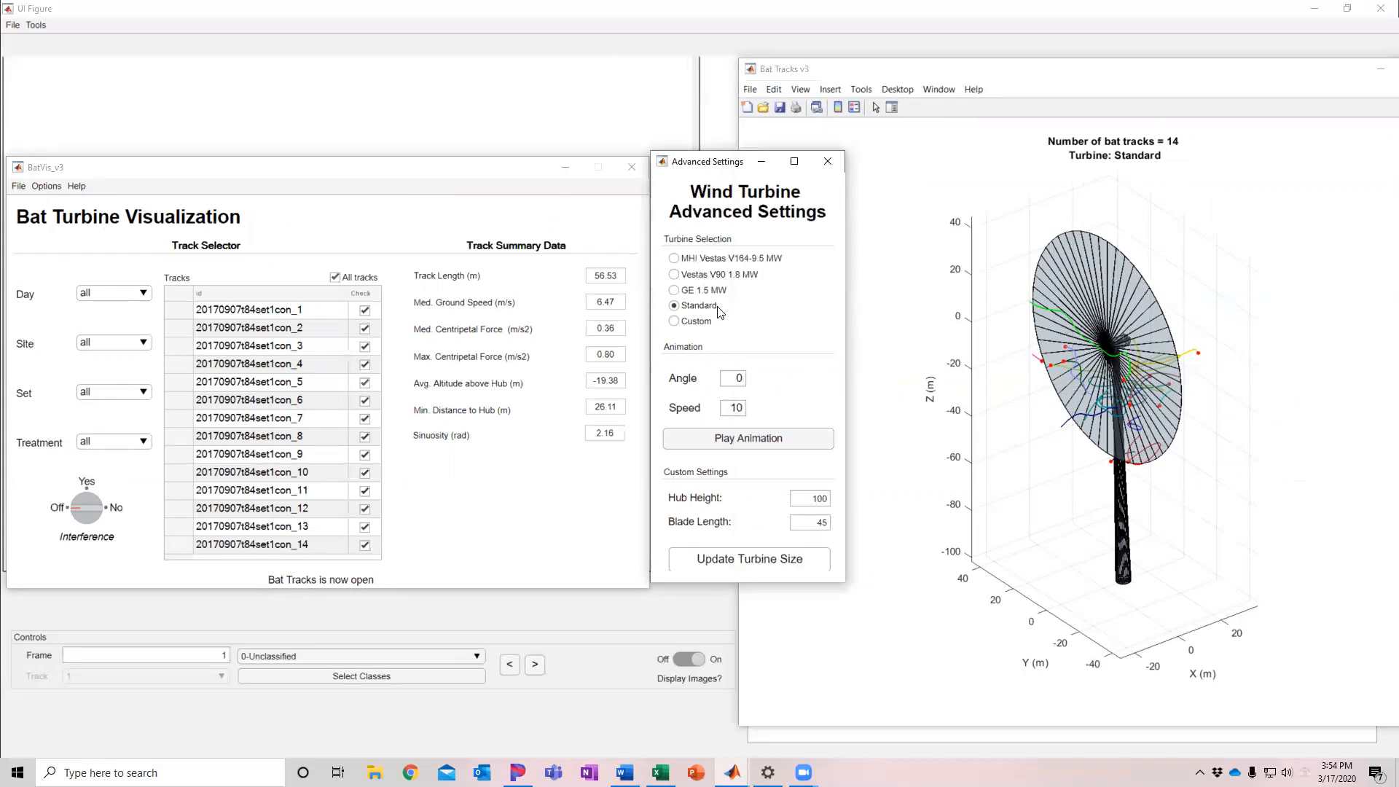
click(754, 564)
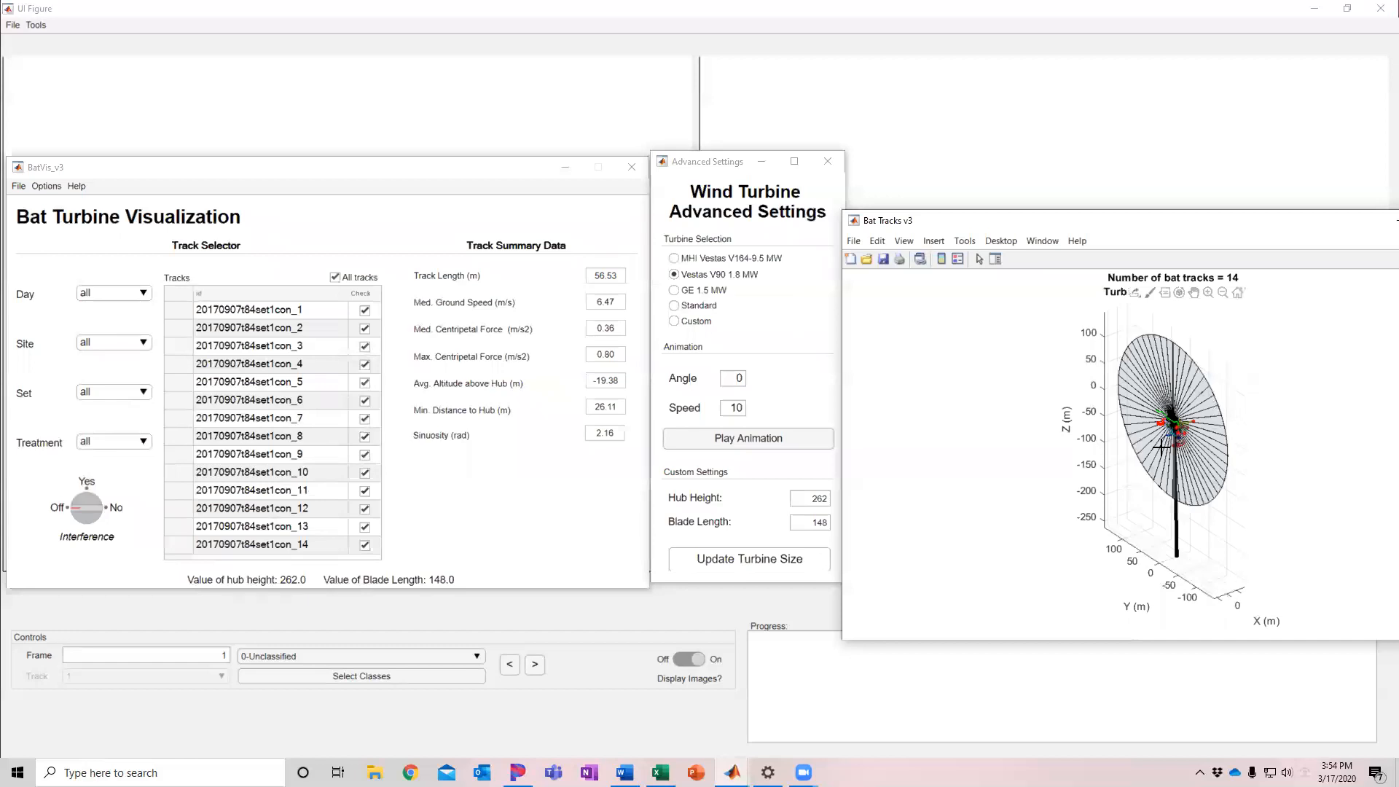
click(698, 260)
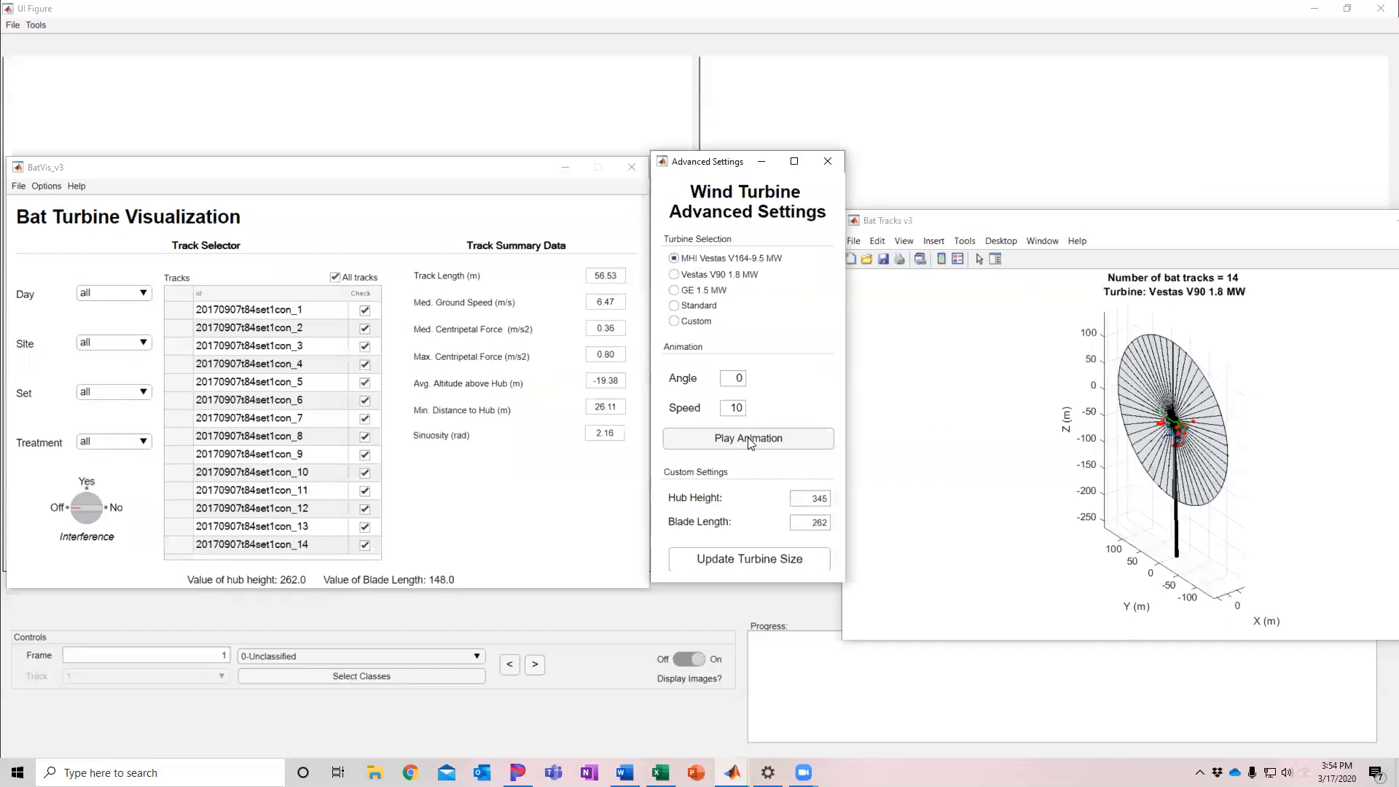
click(756, 560)
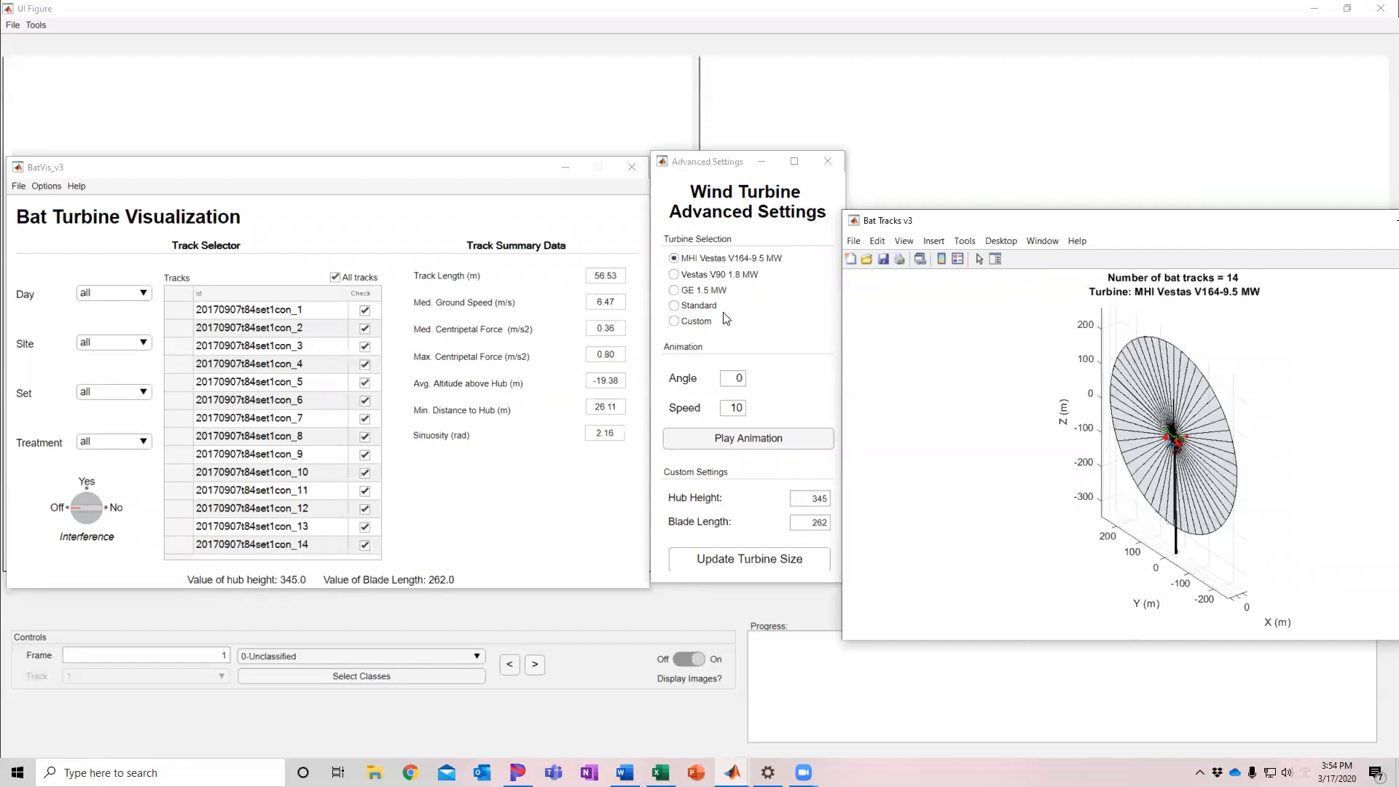
click(700, 306)
click(745, 560)
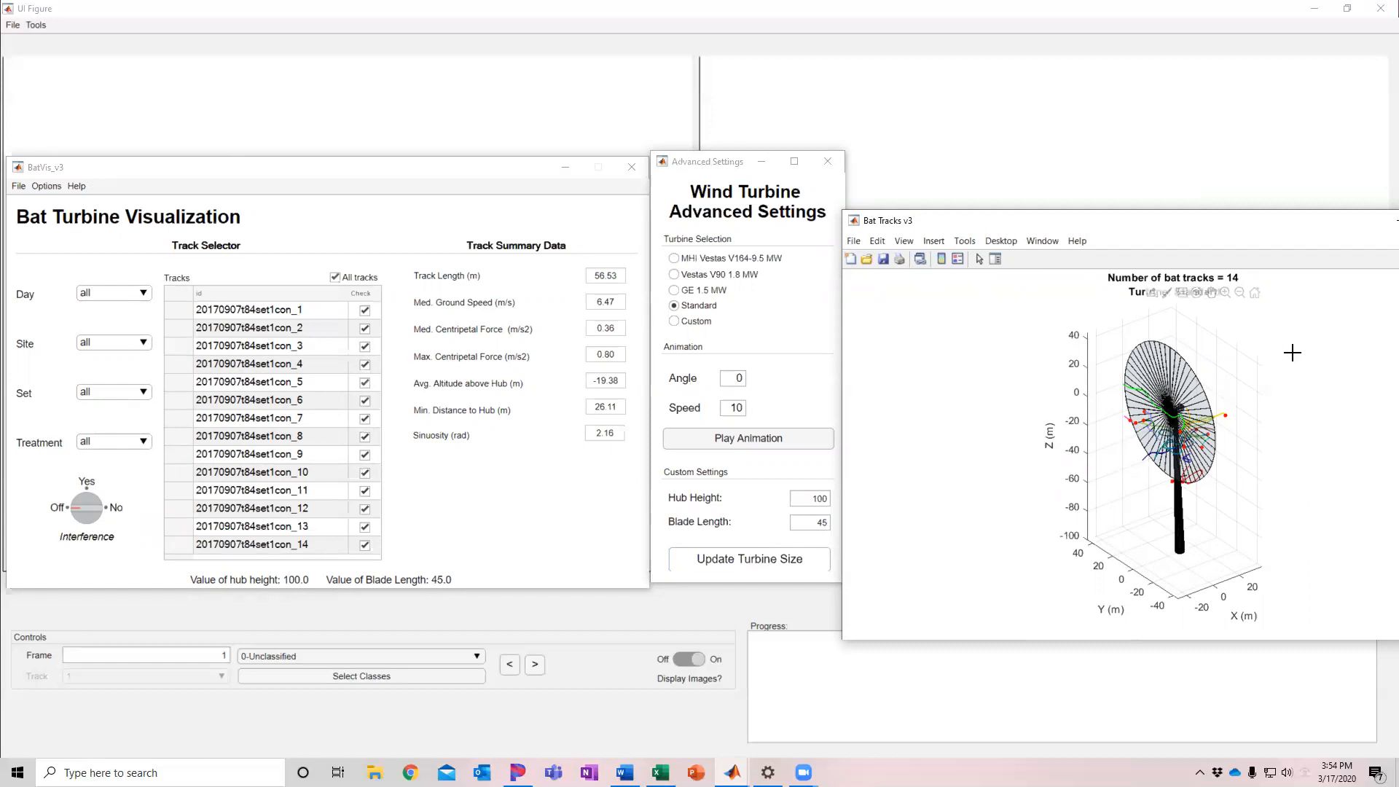
Step: Rotate the 3D turbine plot, and run the animation with the speed set to 30 and the angle set to 45, stopping it after viewing
click(1197, 293)
drag(1168, 458, 1136, 400)
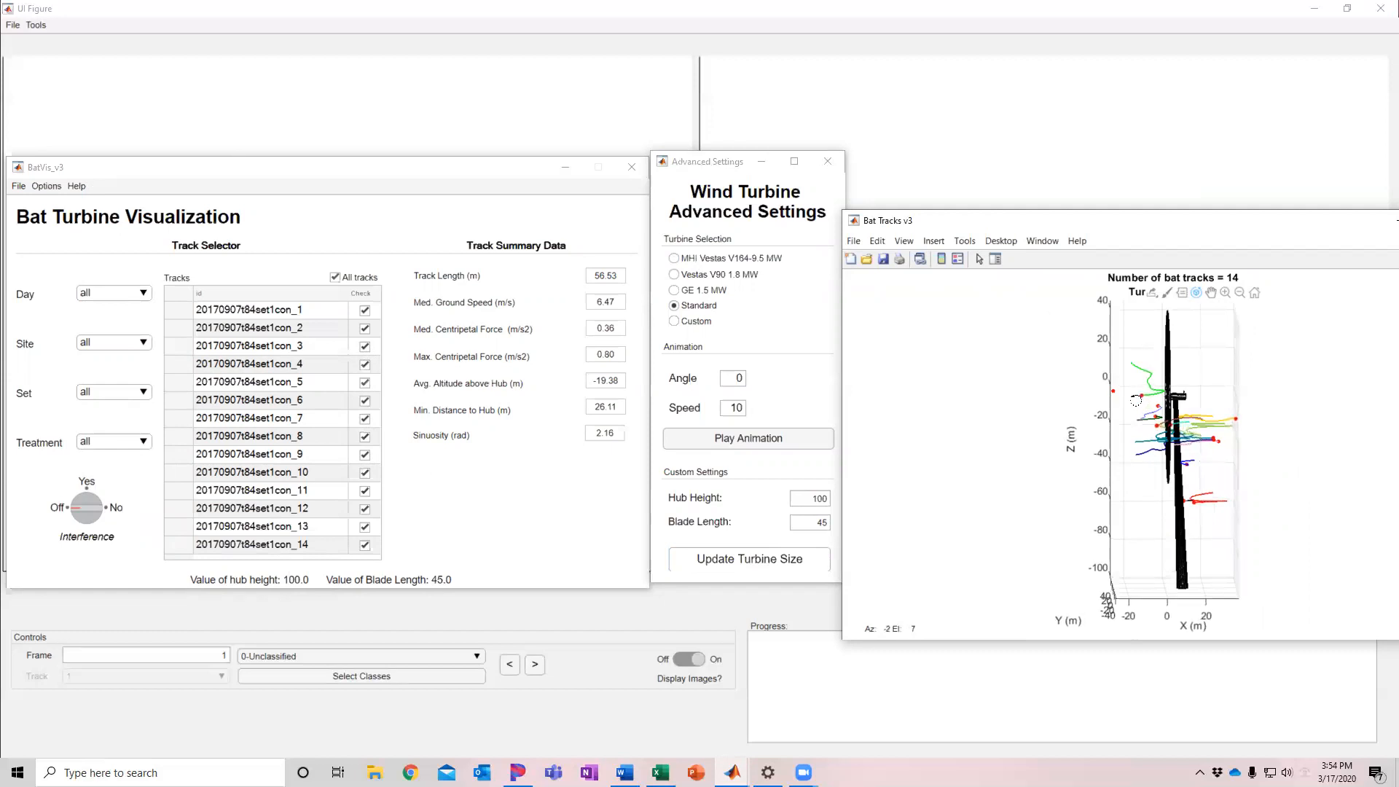
click(755, 440)
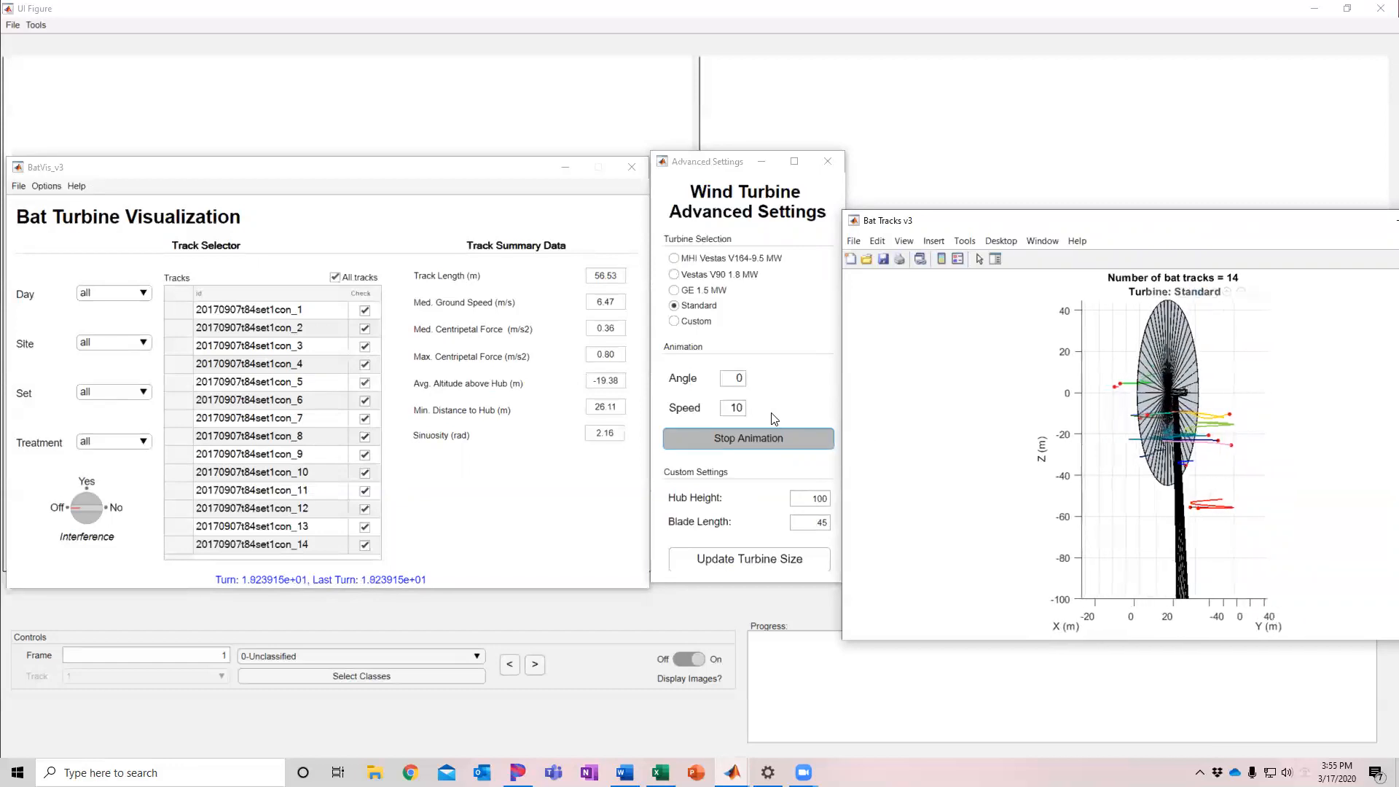
click(737, 407)
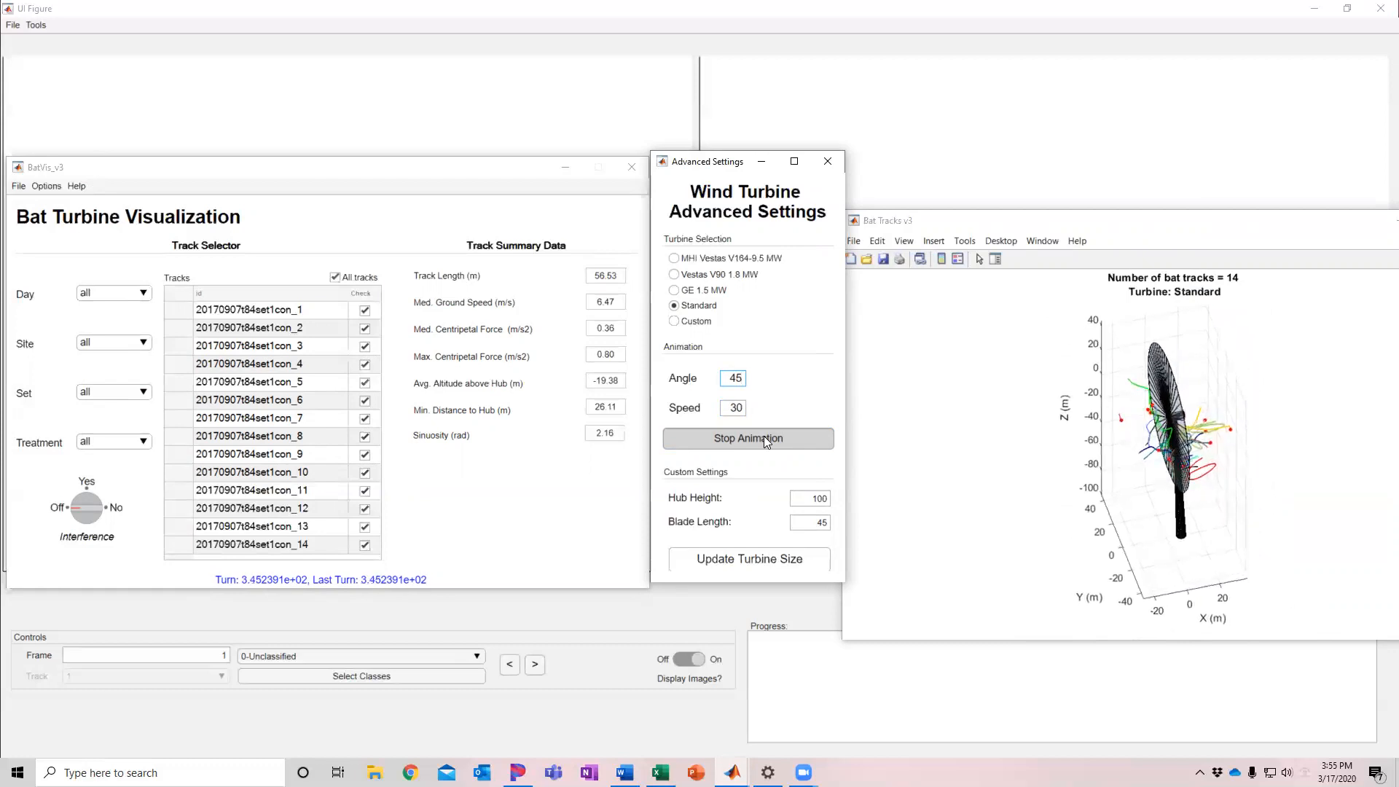
click(764, 436)
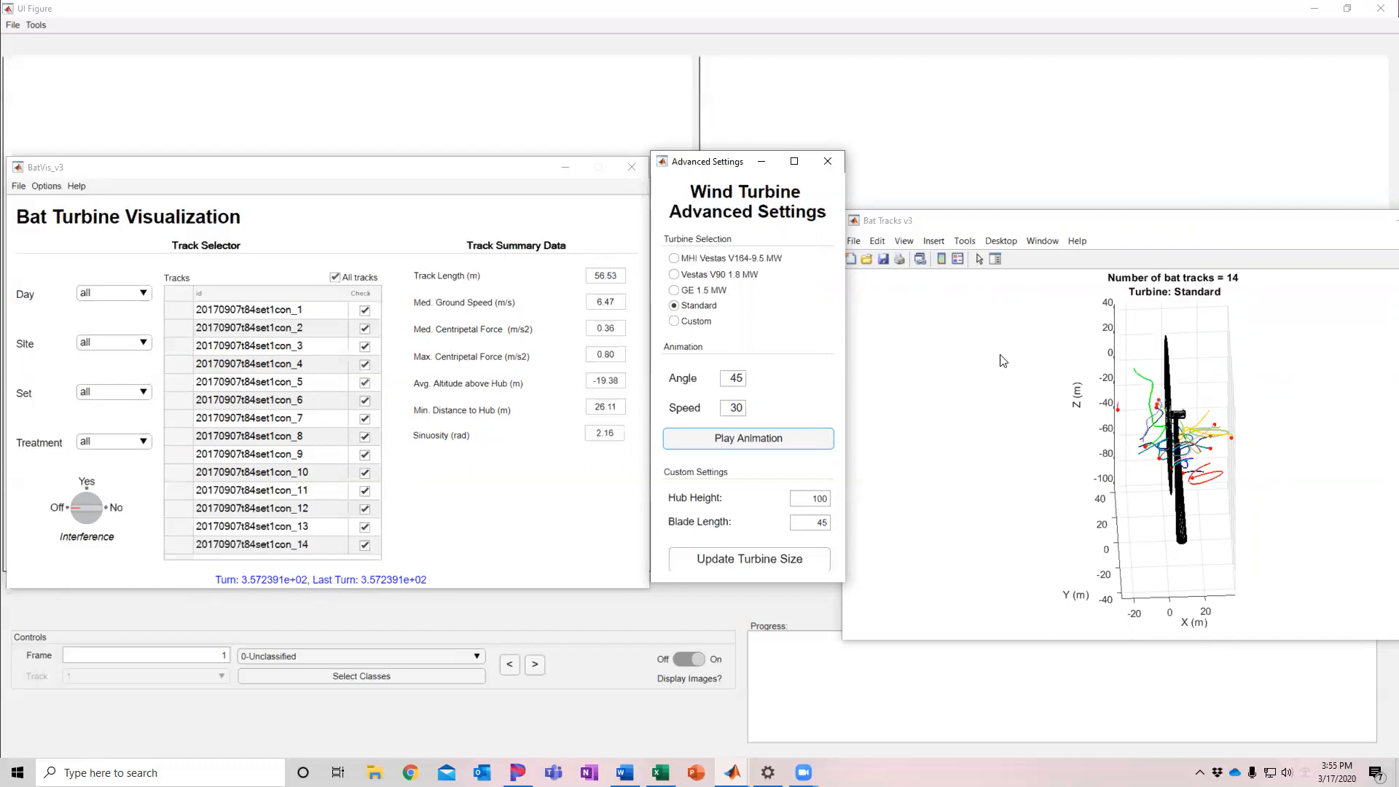
Step: Turn off plot rotation and select the green track in the plot to display its metrics
click(1213, 225)
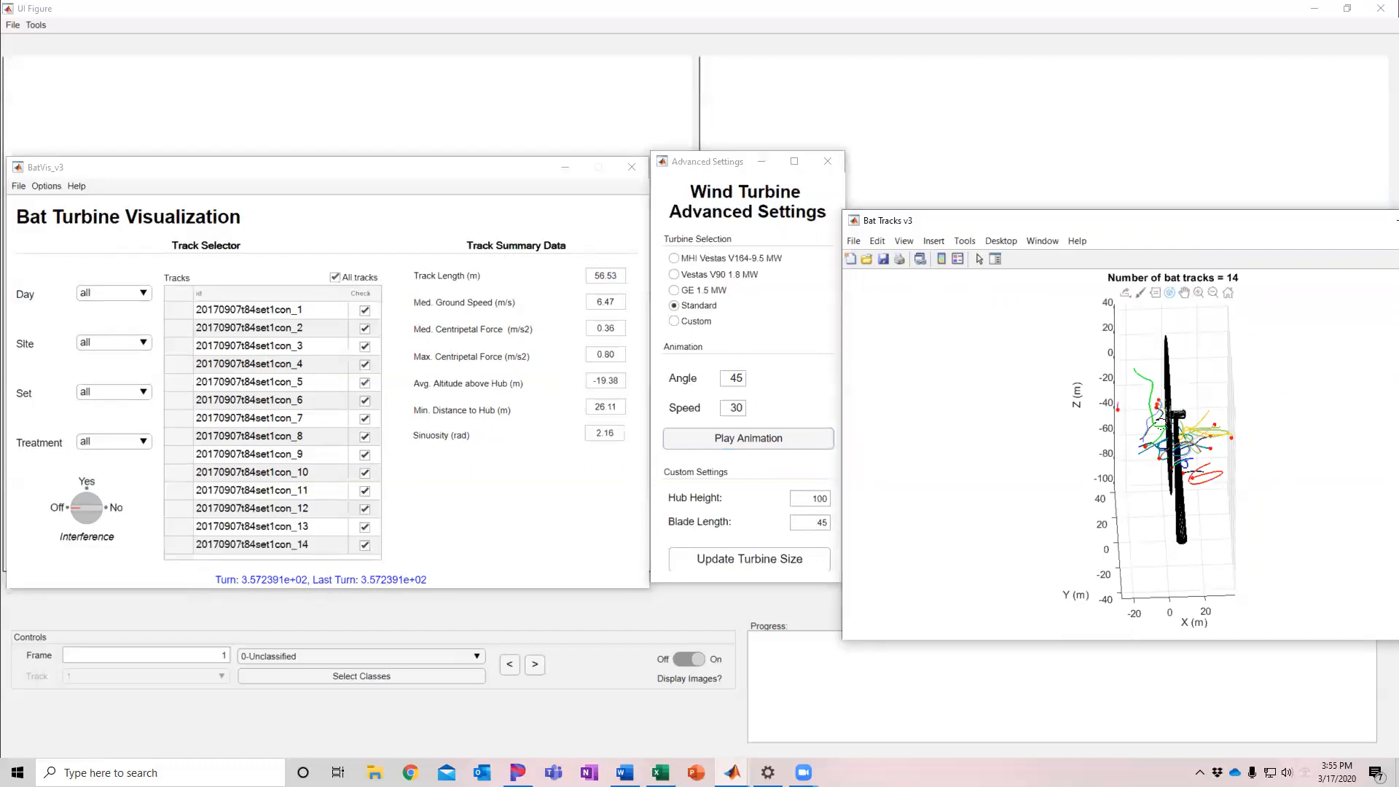
click(1167, 294)
click(1169, 291)
click(1153, 385)
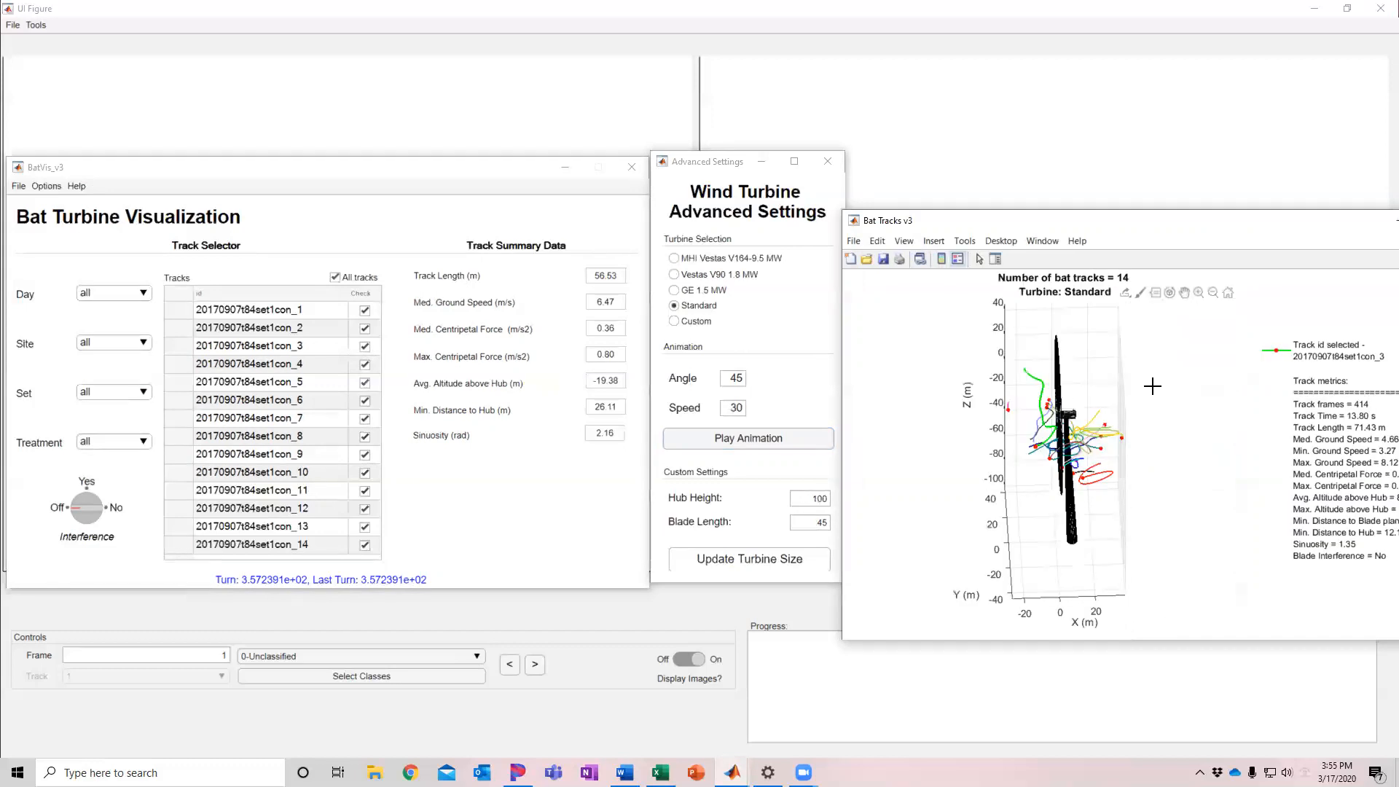
Step: Move and enlarge the plot window, and compare the metrics of the red and green tracks by selecting each one
drag(1154, 230, 1001, 237)
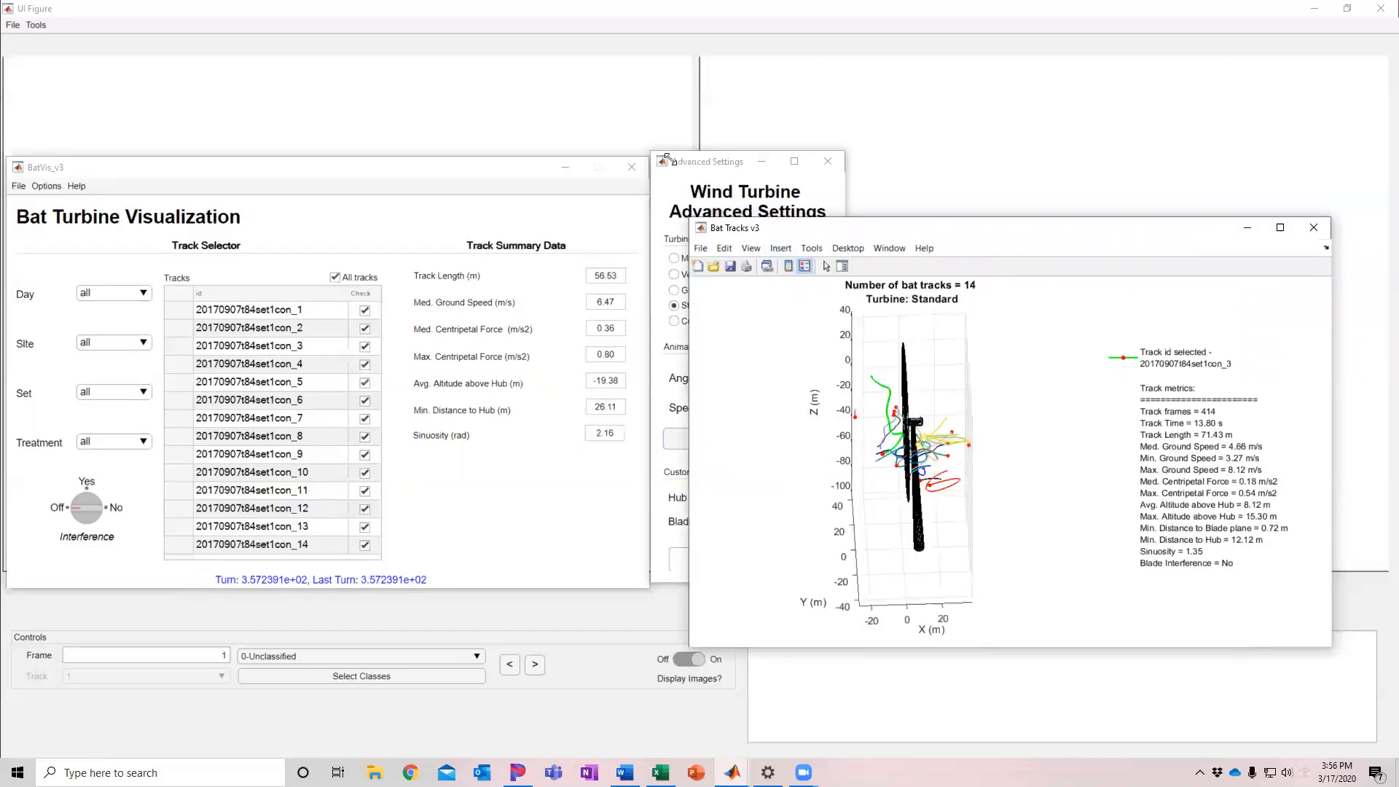
drag(689, 220, 671, 158)
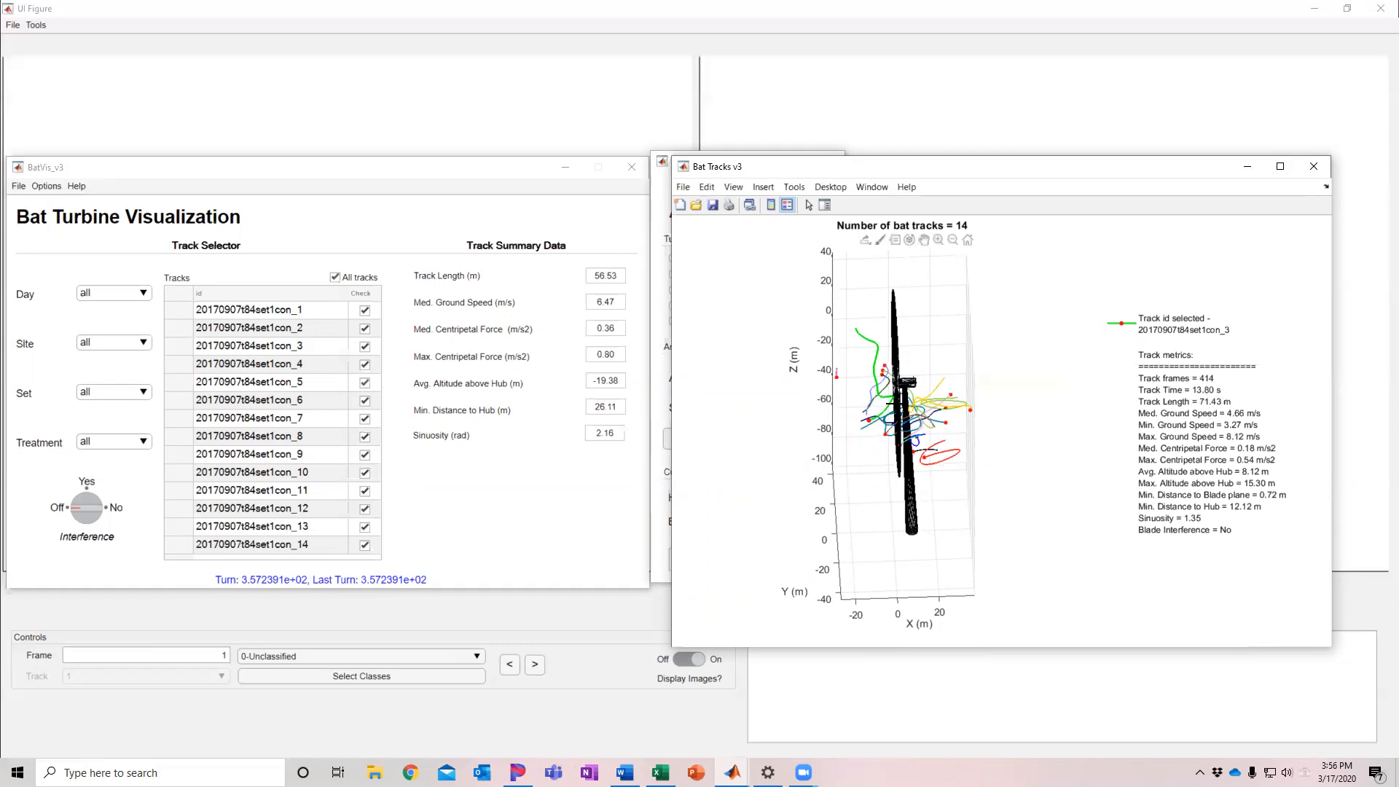
click(948, 460)
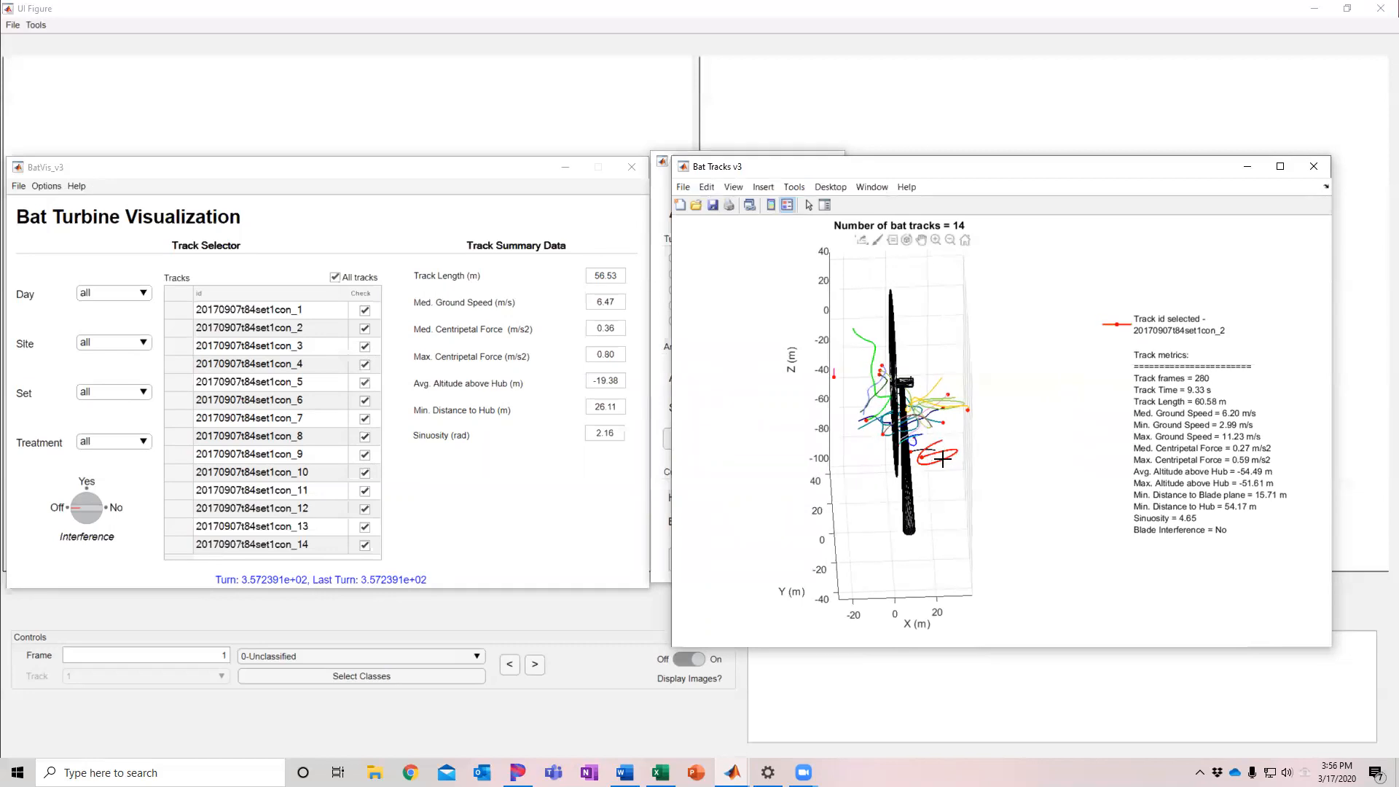
click(874, 359)
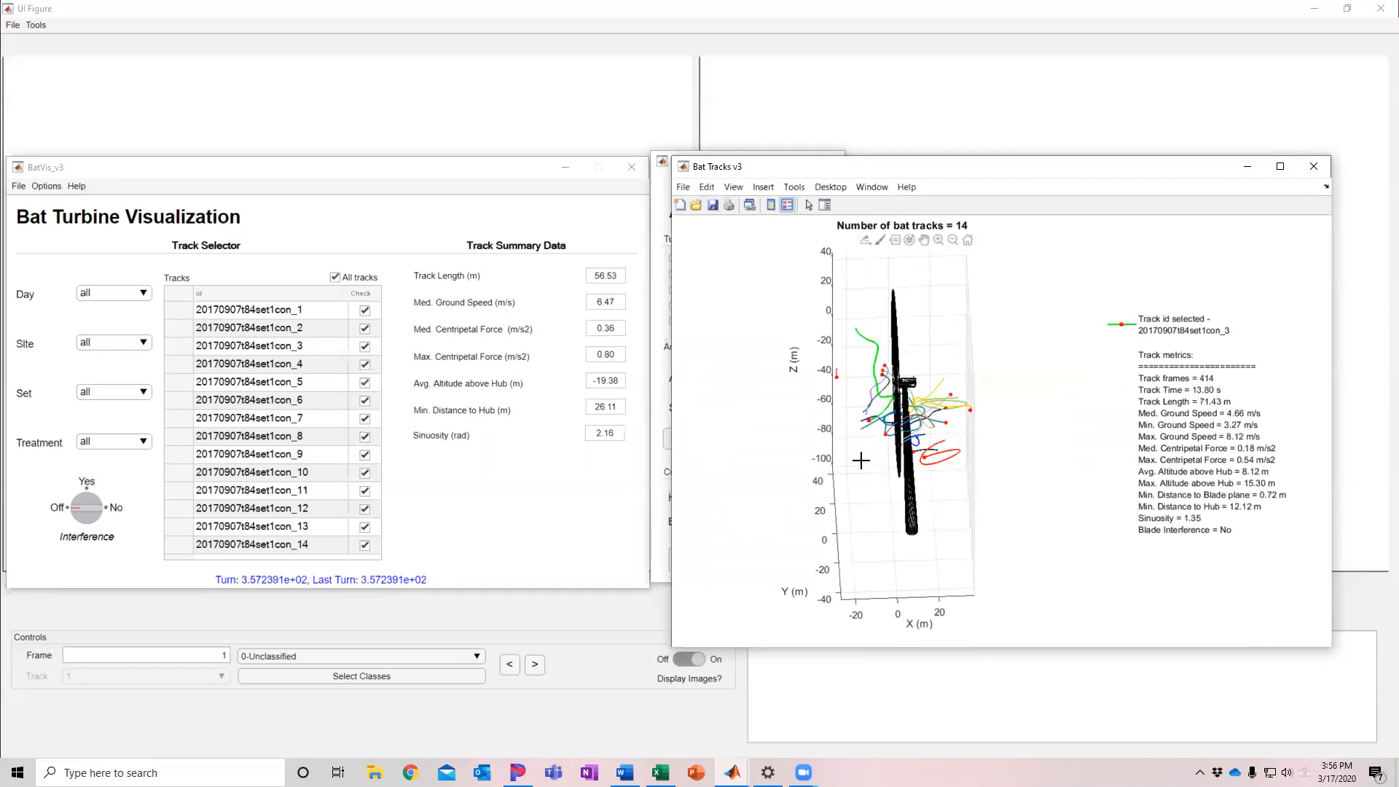
Step: Filter the tracks to those with blade interference by setting Interference to Yes
click(384, 177)
drag(384, 177, 402, 180)
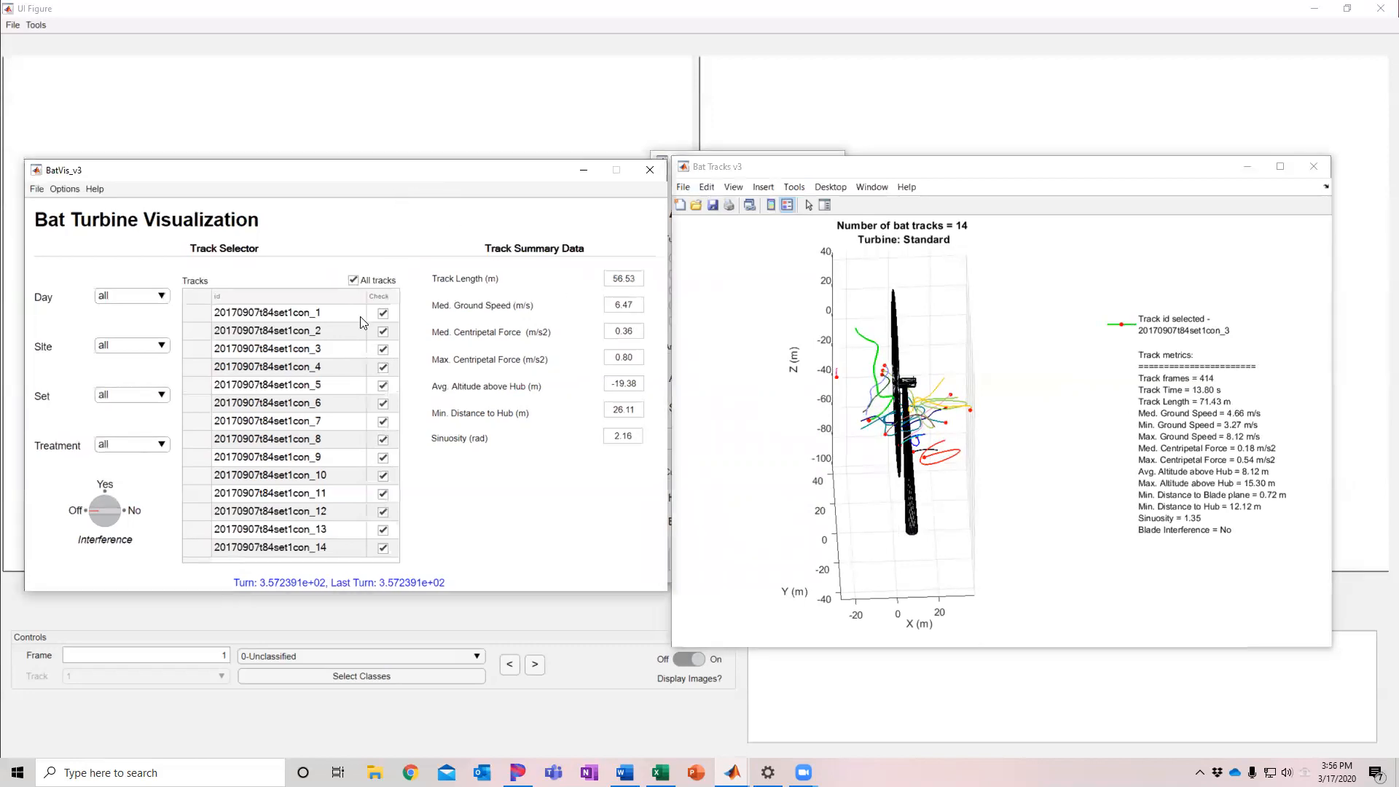
click(106, 502)
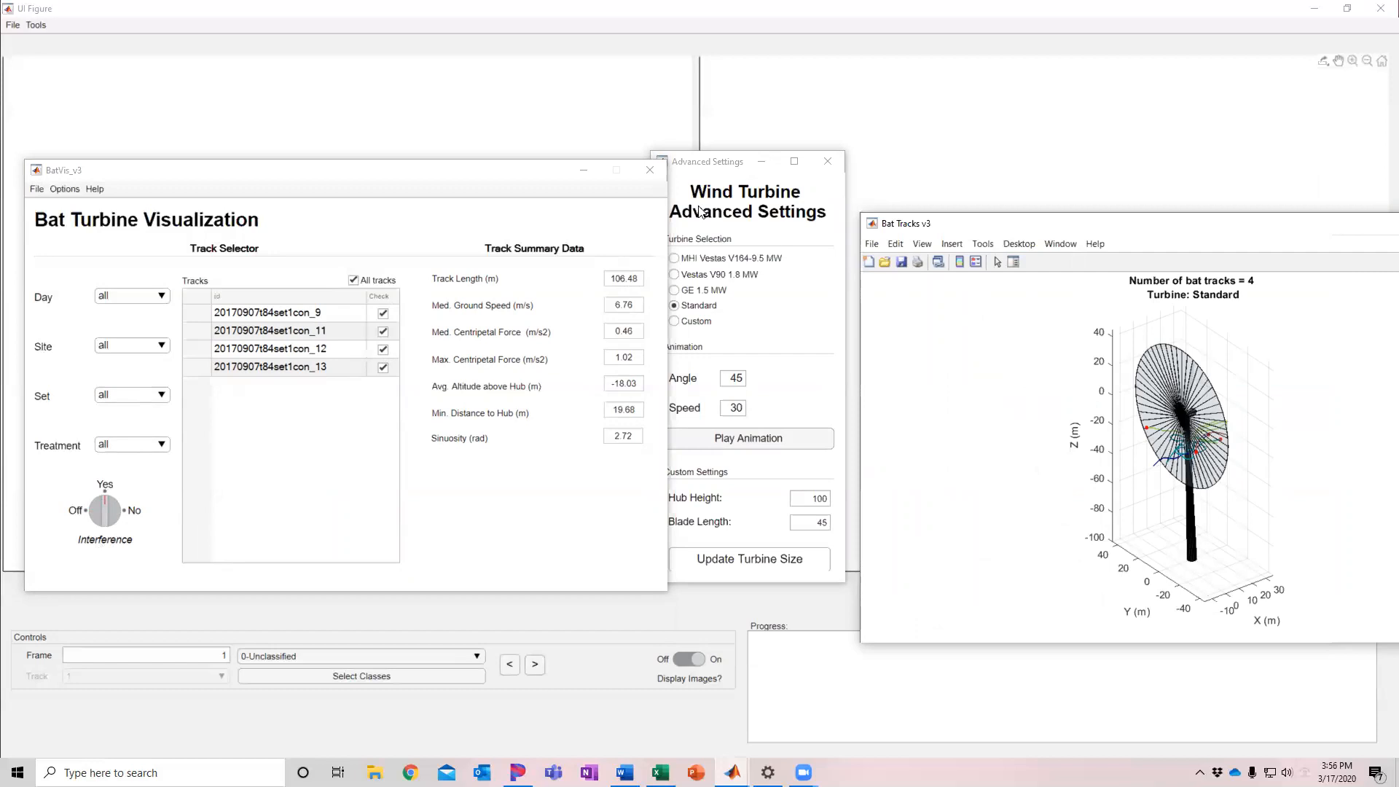
Step: Set the animation angle to 0, and play and stop the animation of the interference tracks
mouse_move(1200, 396)
click(739, 375)
double_click(740, 374)
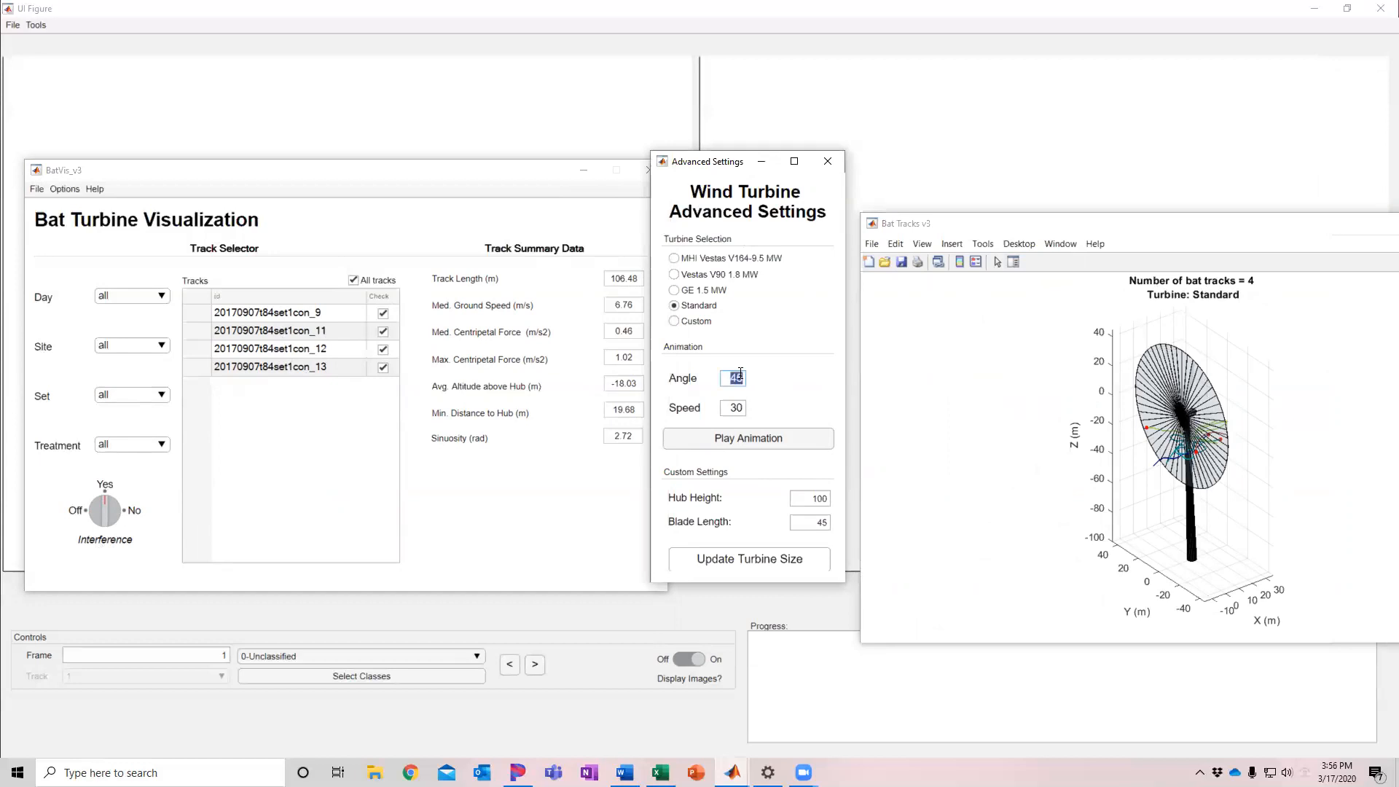
text(0)
click(766, 440)
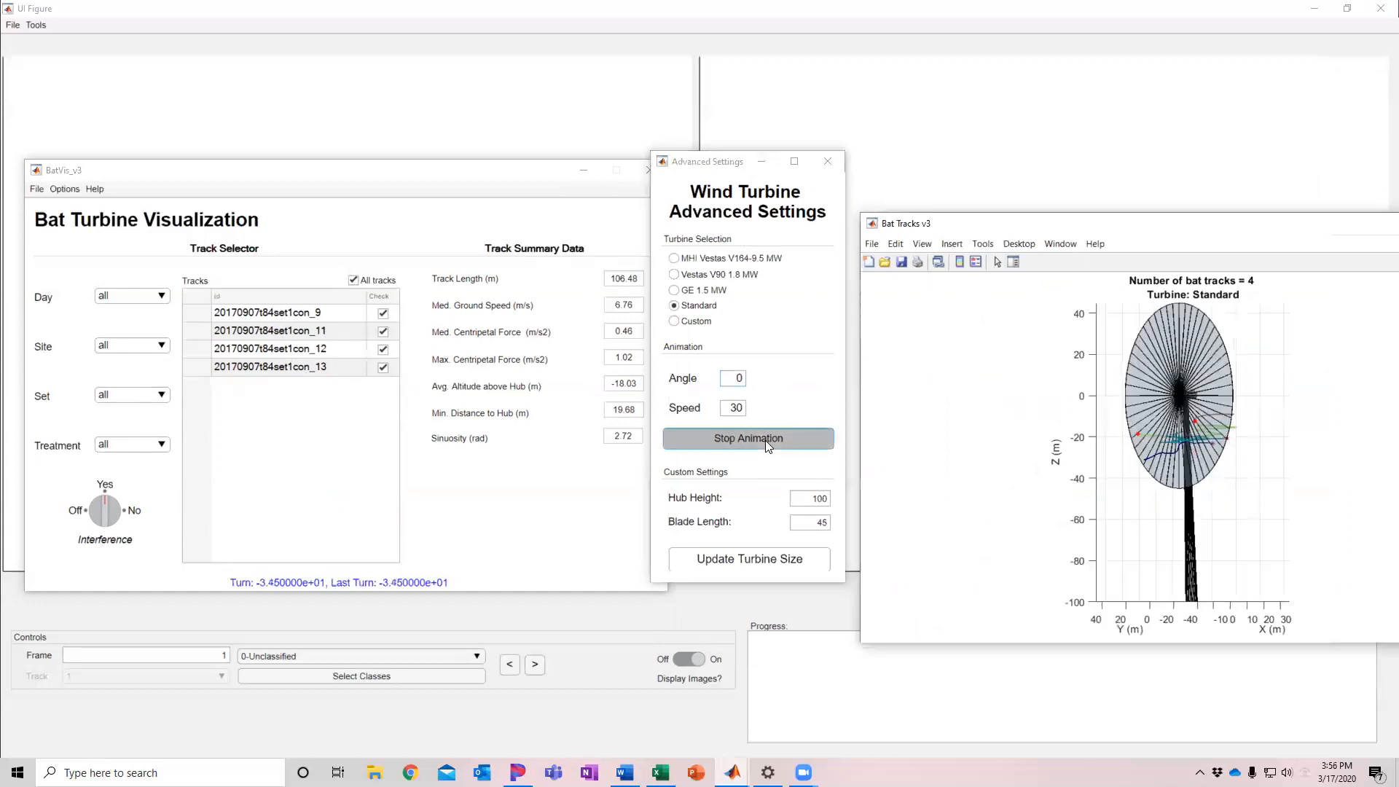
click(755, 440)
Step: Set the animation angle to 90 and play the animation from above the turbine, stopping it after viewing
double_click(739, 378)
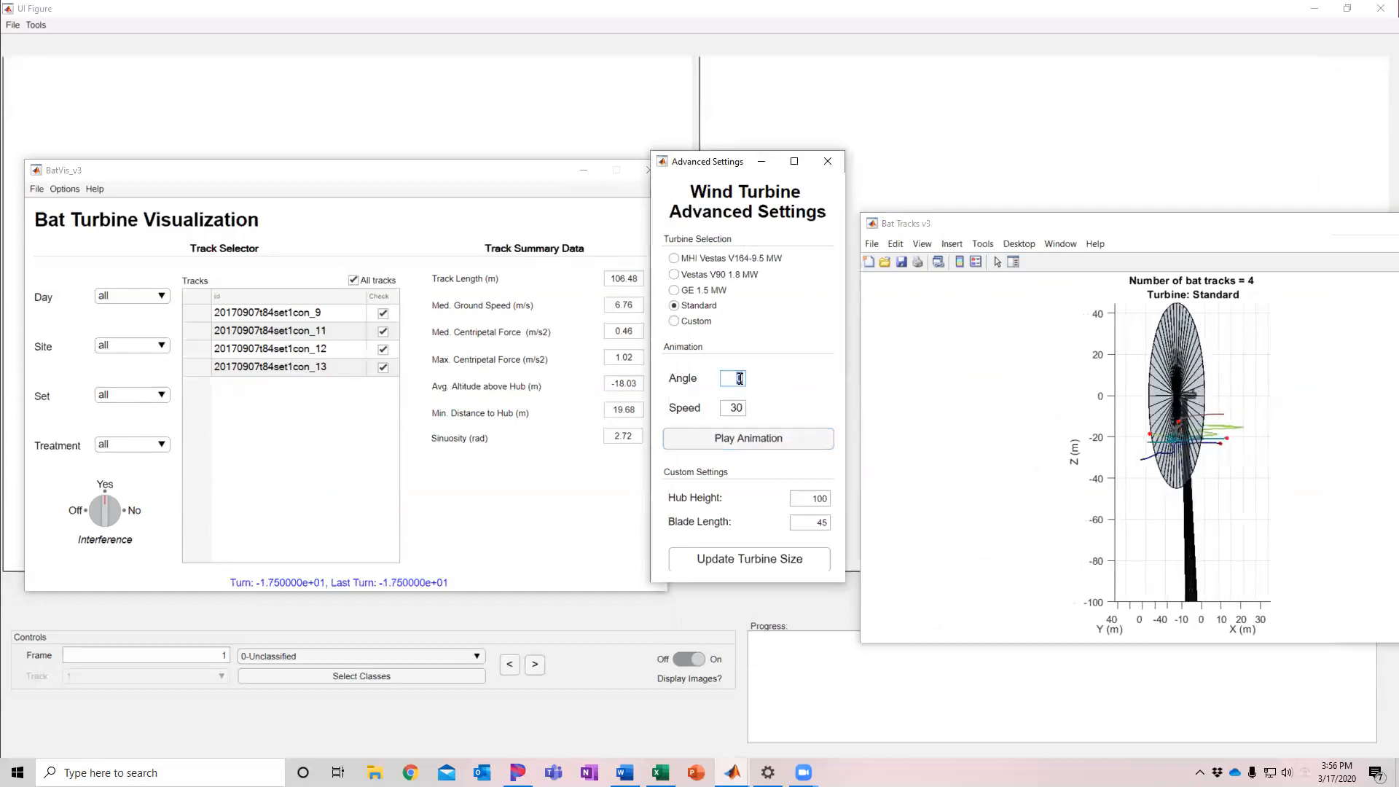
click(753, 442)
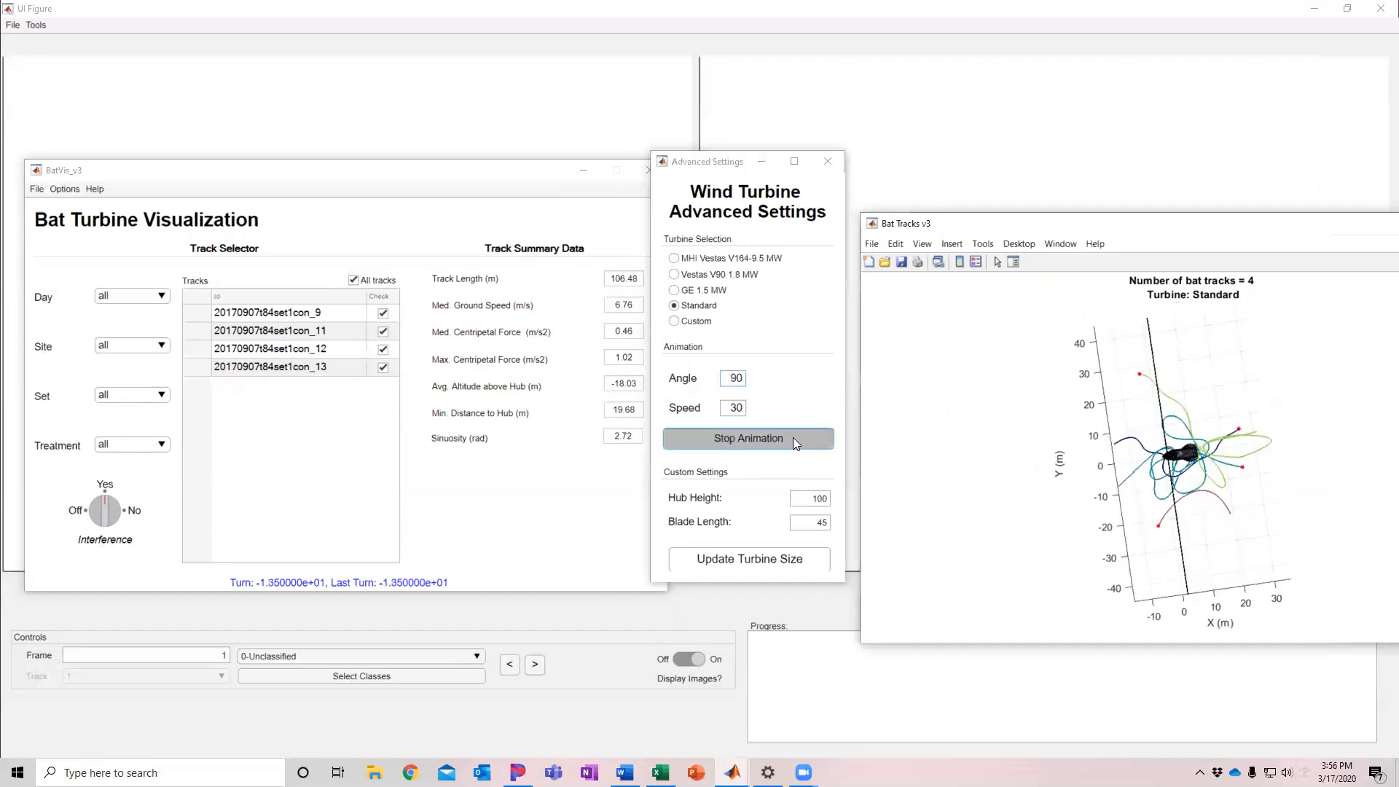
click(754, 438)
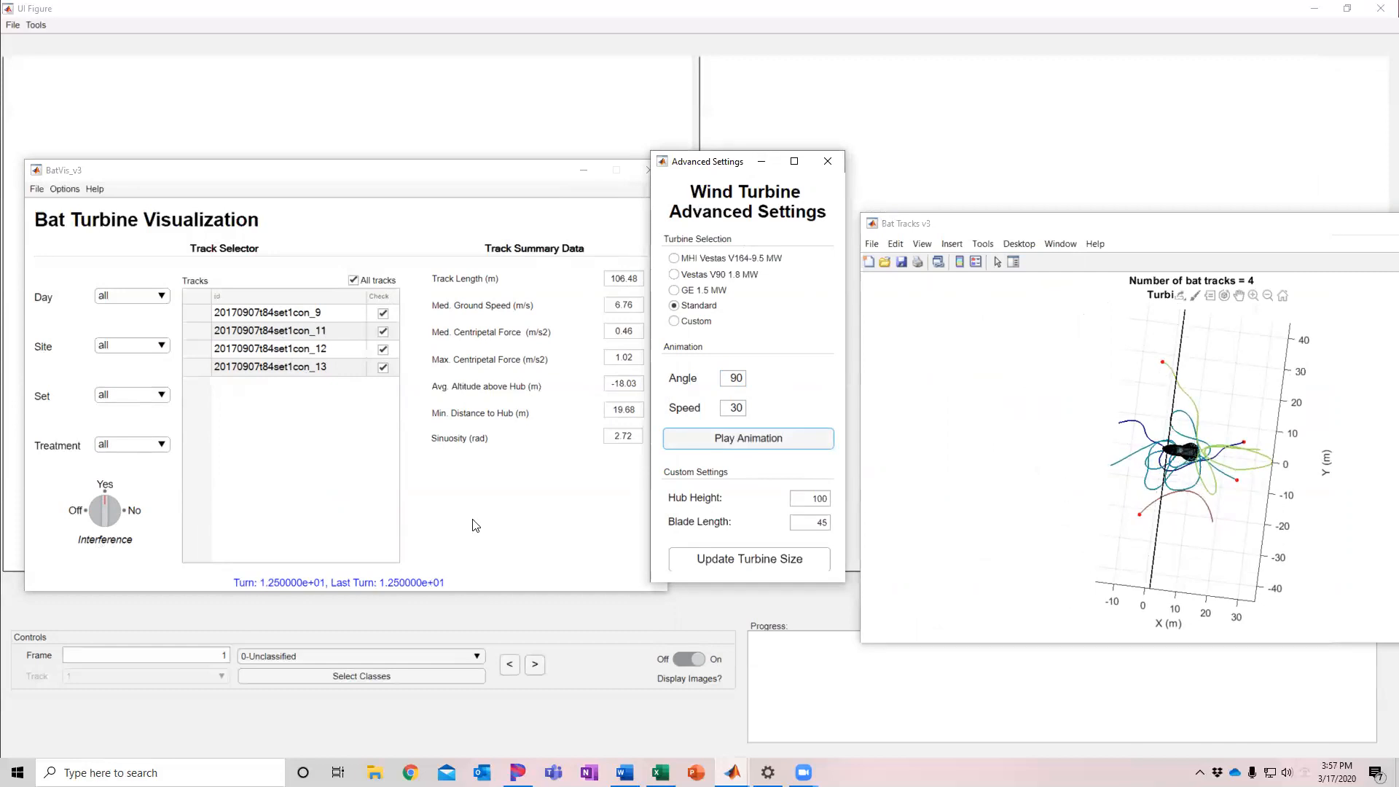
Step: Set Interference to No, and play and stop the animation of the tracks without blade interference
click(120, 513)
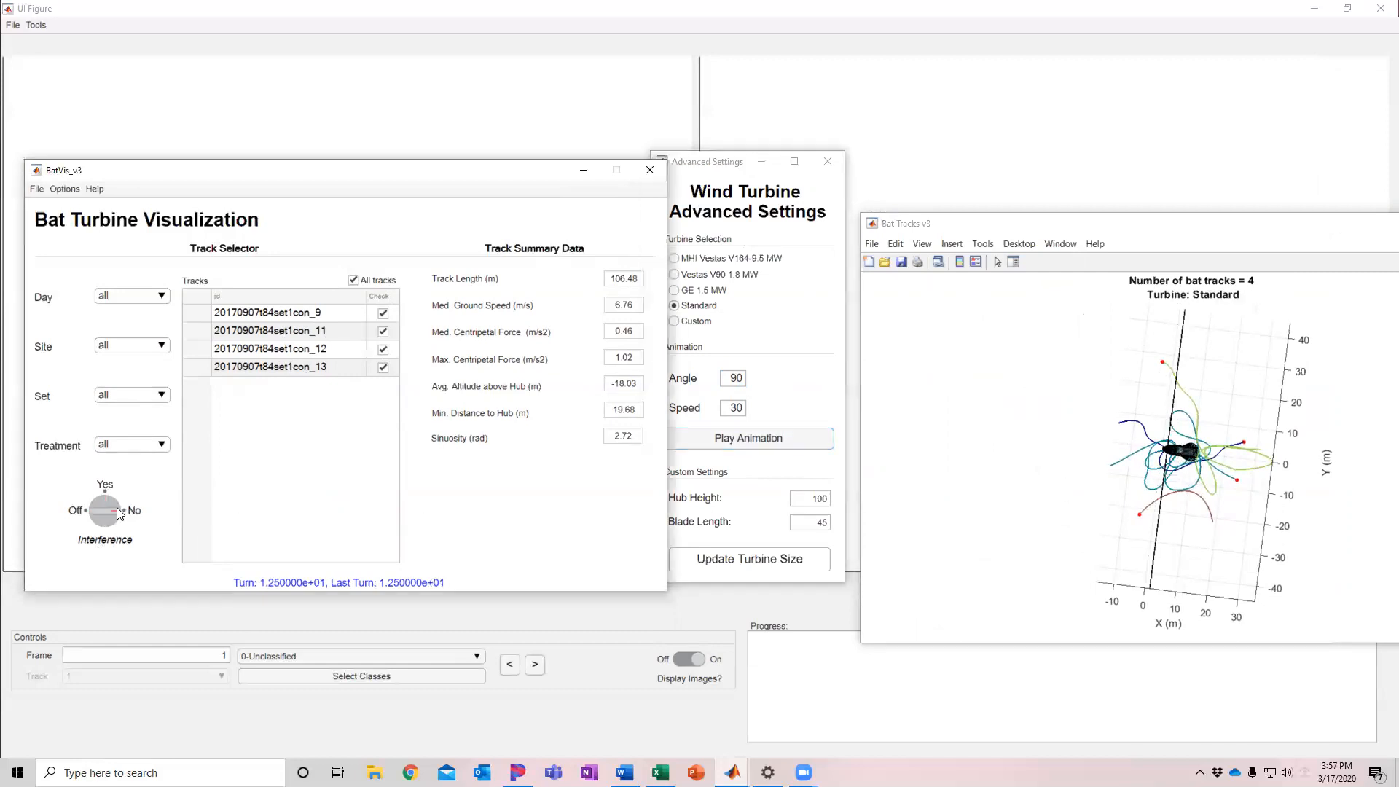
click(747, 438)
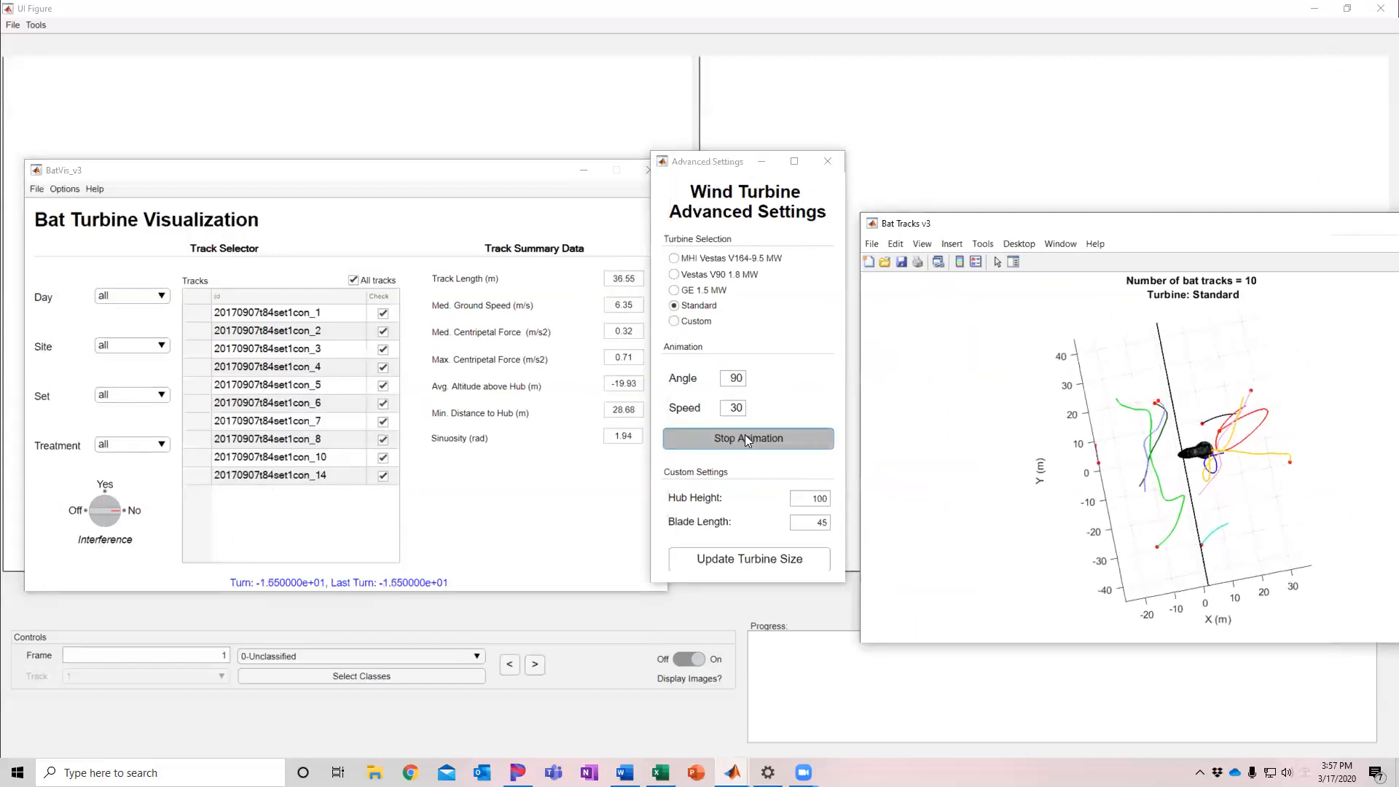
click(745, 436)
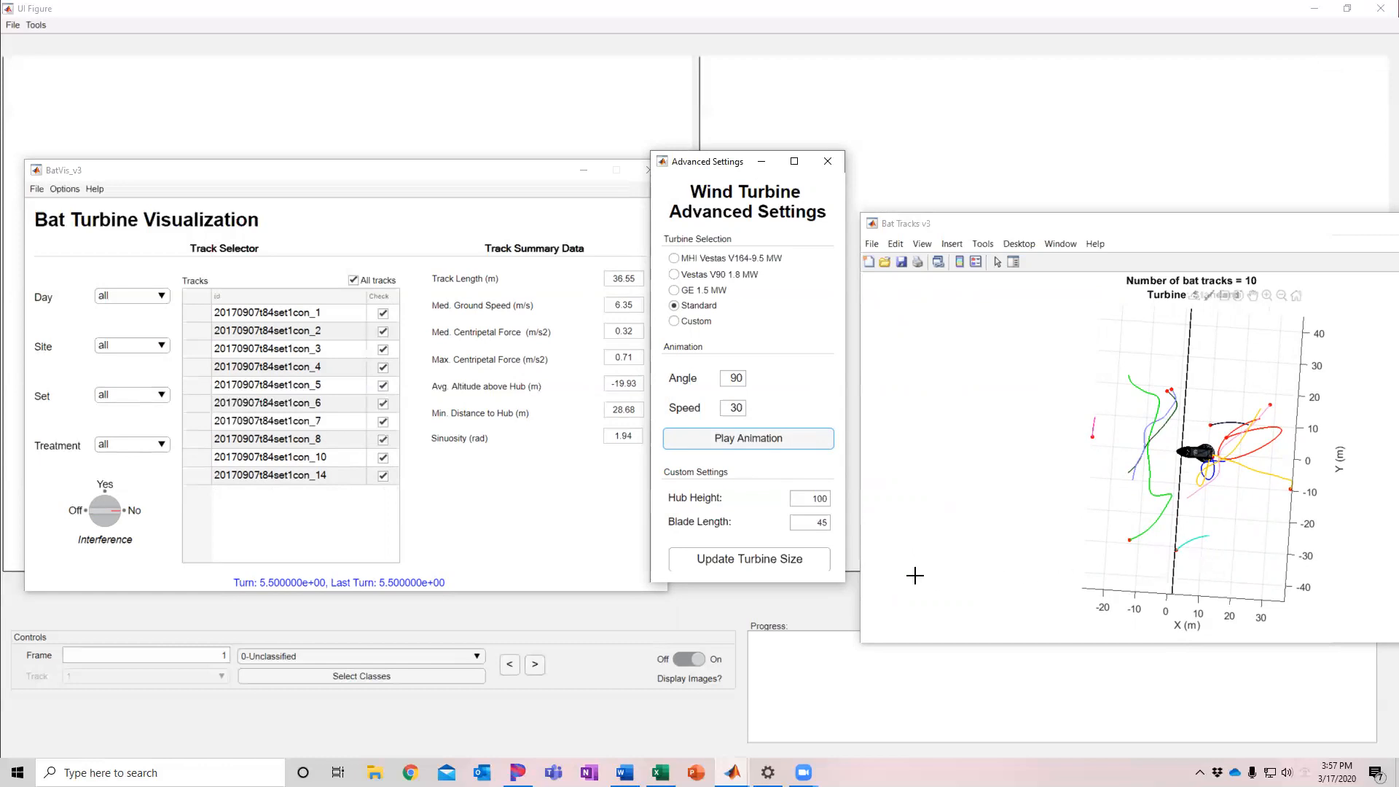
Step: Exclude tracks 20170907t84set1con_1 through 20170907t84set1con_4 from the plotted tracks
click(384, 314)
click(383, 332)
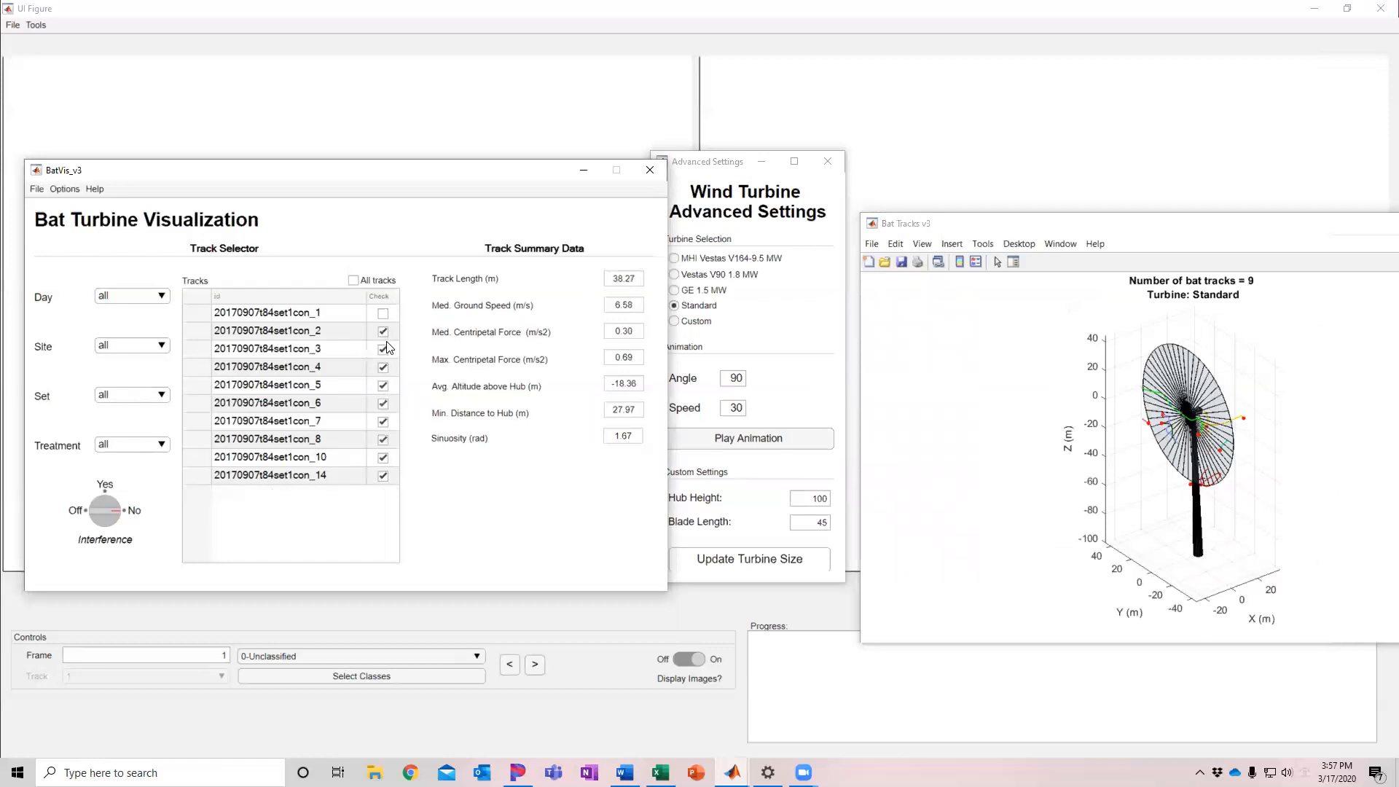
click(384, 349)
click(383, 369)
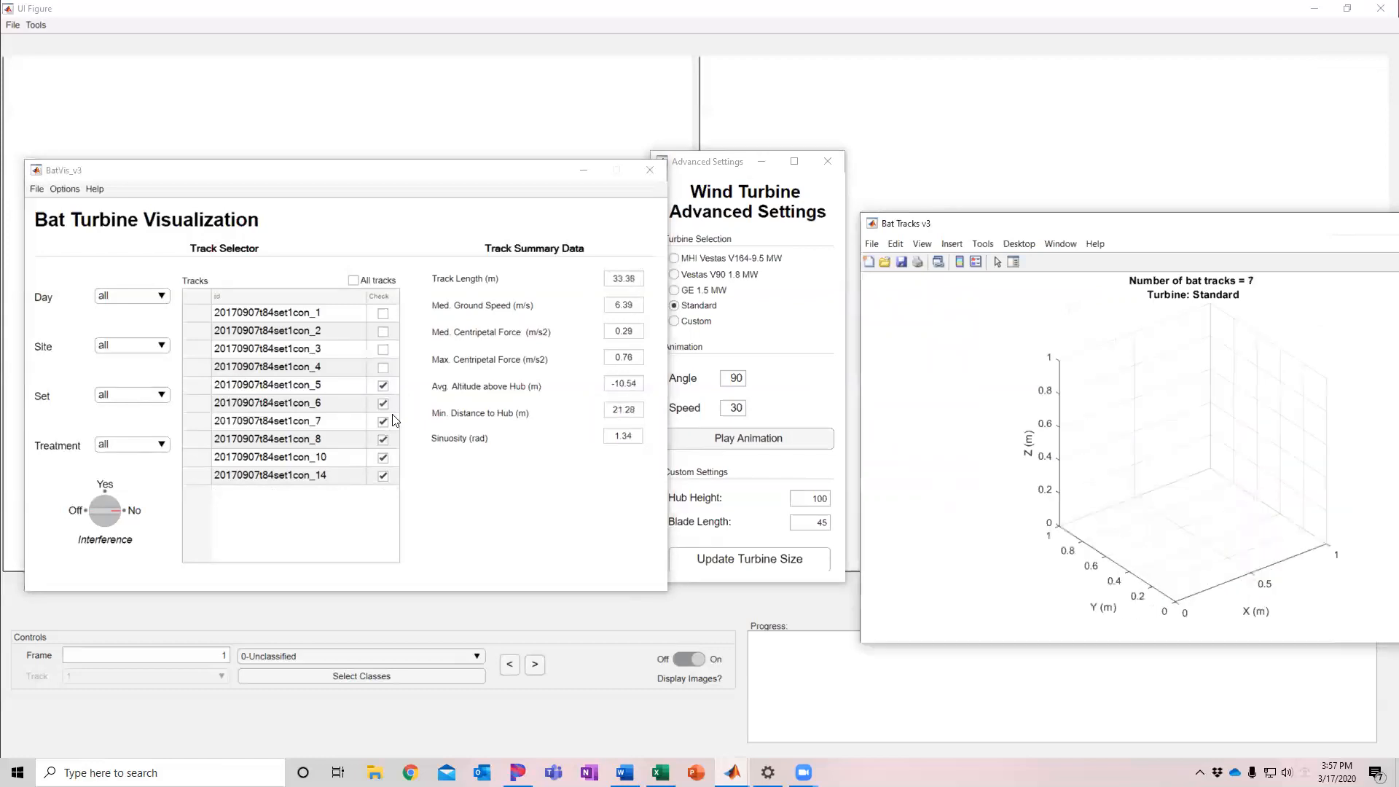